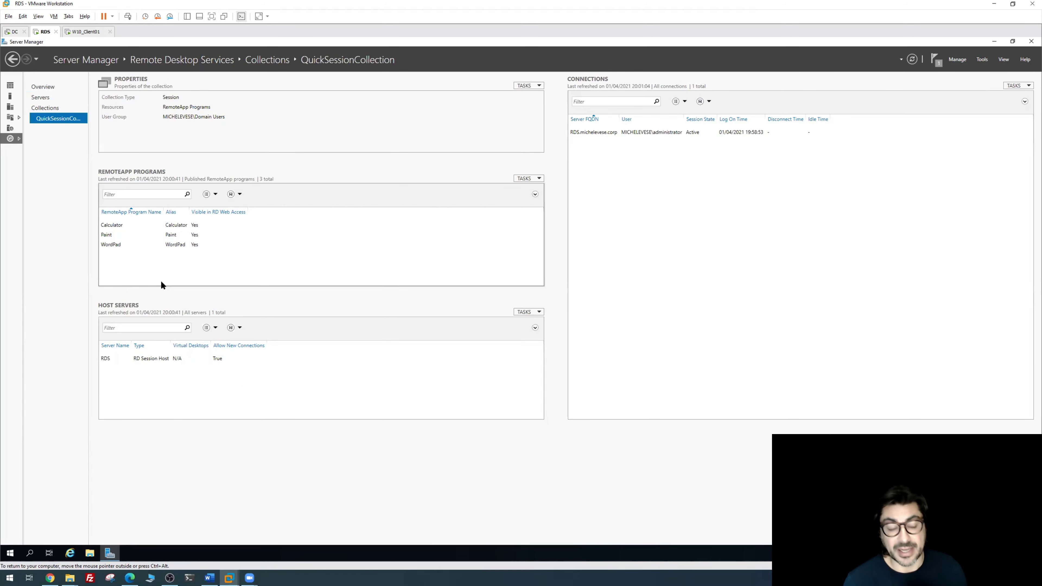
# - Unpublish the Calculator, Paint and WordPad RemoteApp programs from QuickSessionCollection
pyautogui.click(118, 362)
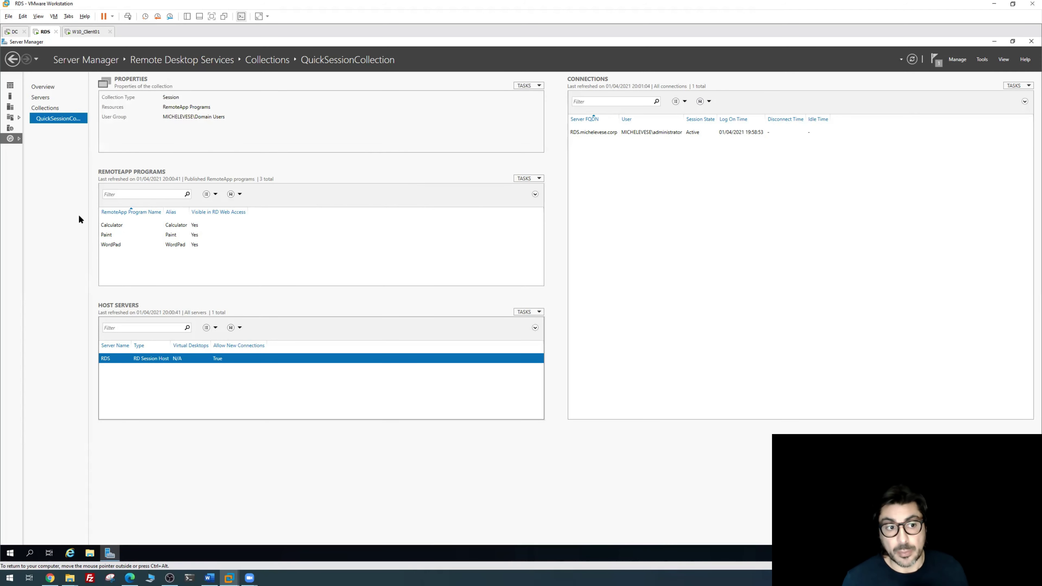
pyautogui.click(178, 265)
pyautogui.click(534, 178)
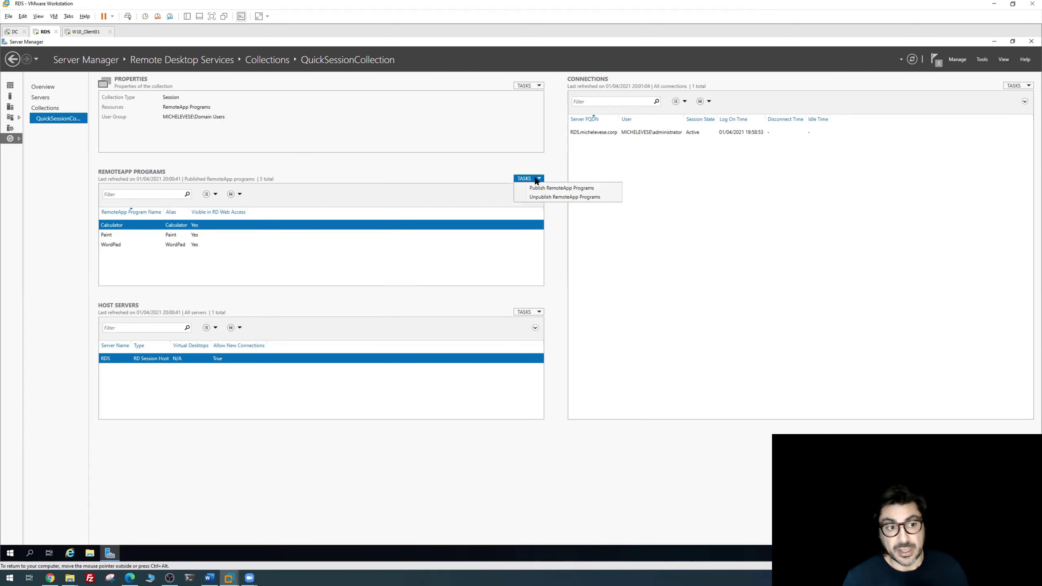
pyautogui.click(534, 197)
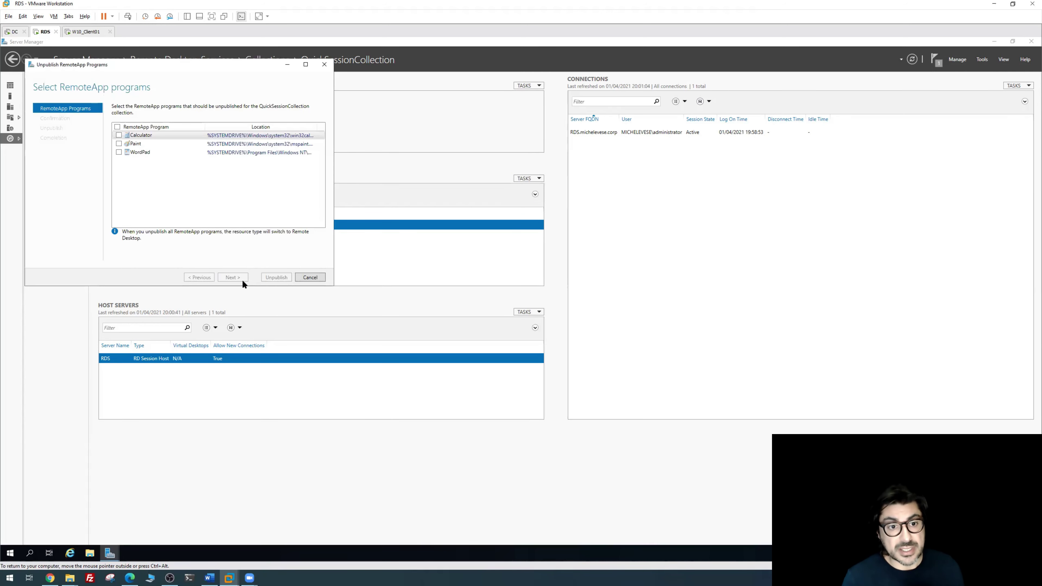
pyautogui.click(118, 134)
pyautogui.click(118, 143)
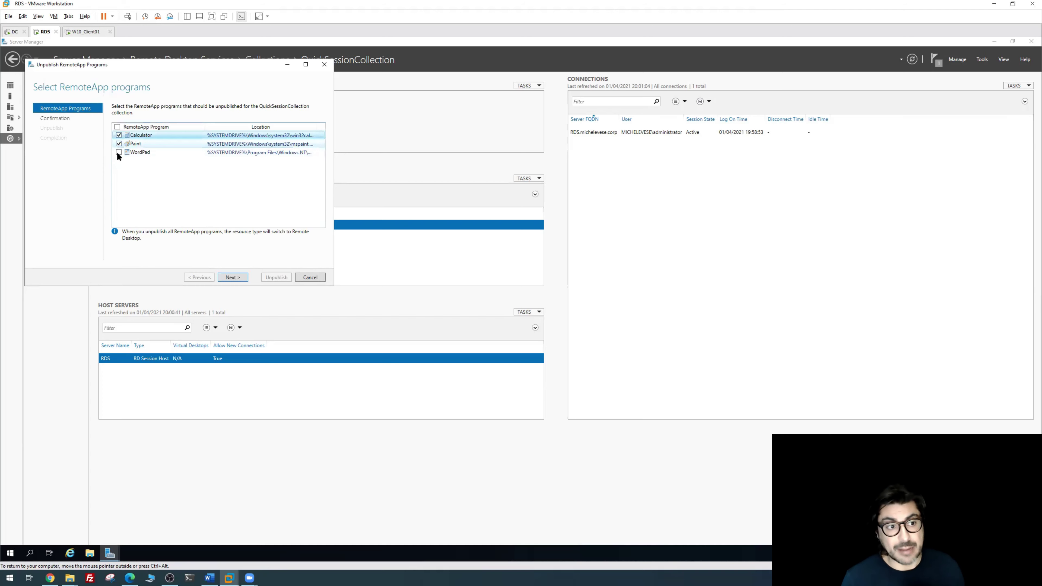
pyautogui.click(118, 152)
pyautogui.click(228, 278)
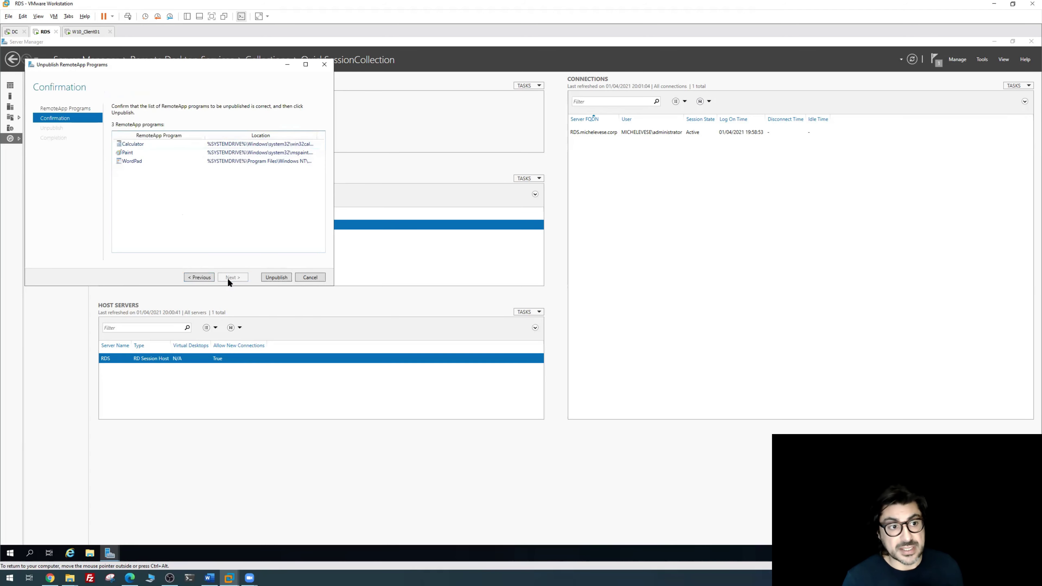
pyautogui.click(276, 279)
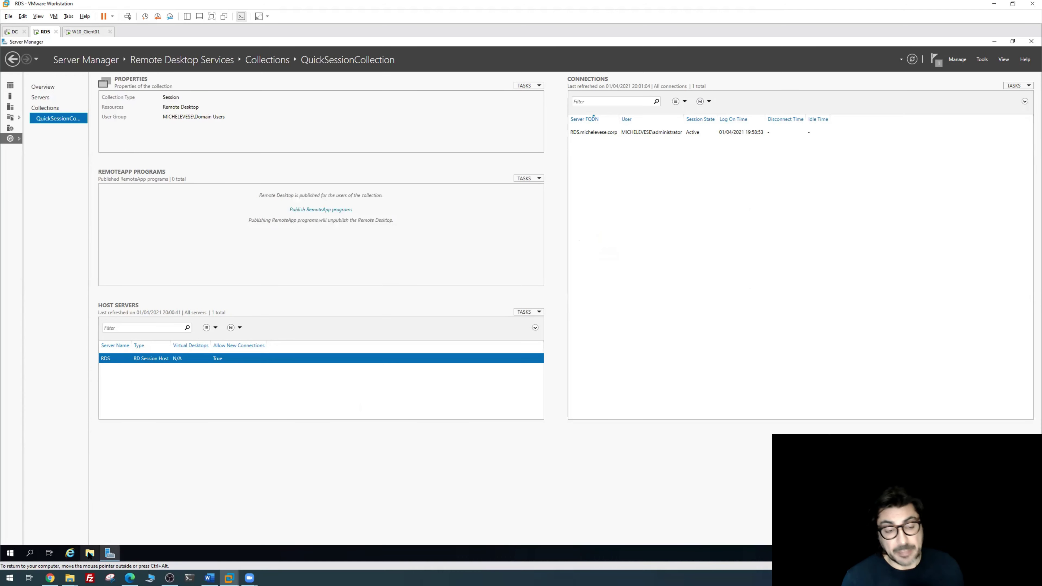
# - Install Invoicex, GnuCash and FreeCAD on the RDS server using the setup files in the Downloads folder
pyautogui.click(89, 554)
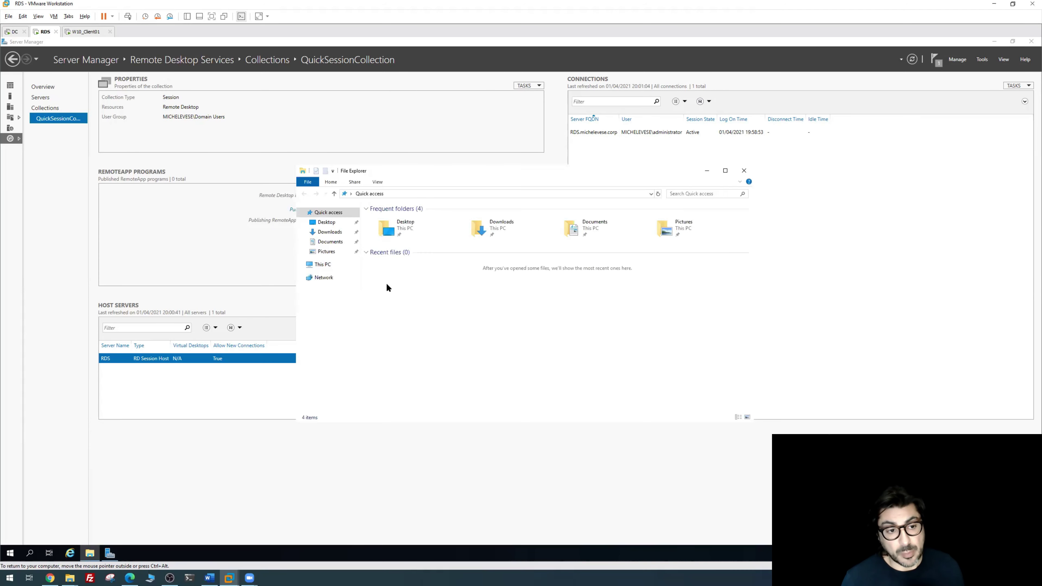
pyautogui.click(330, 232)
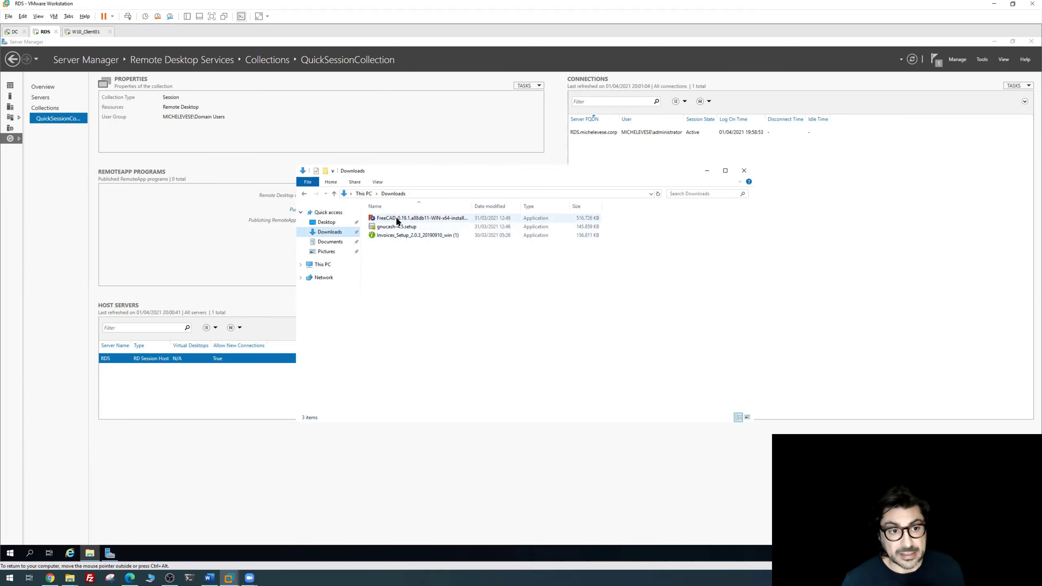
pyautogui.click(395, 237)
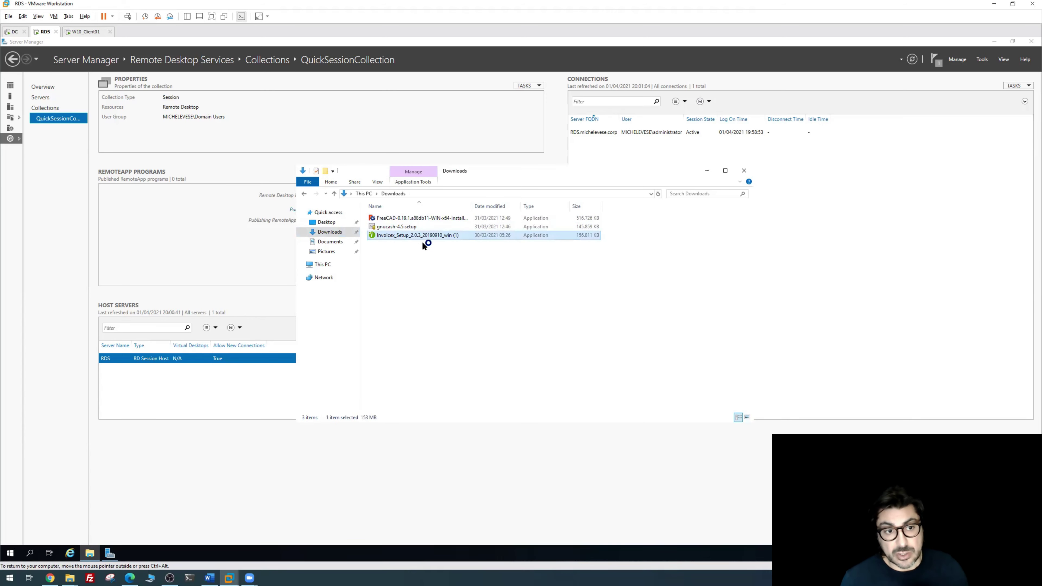
pyautogui.click(430, 219)
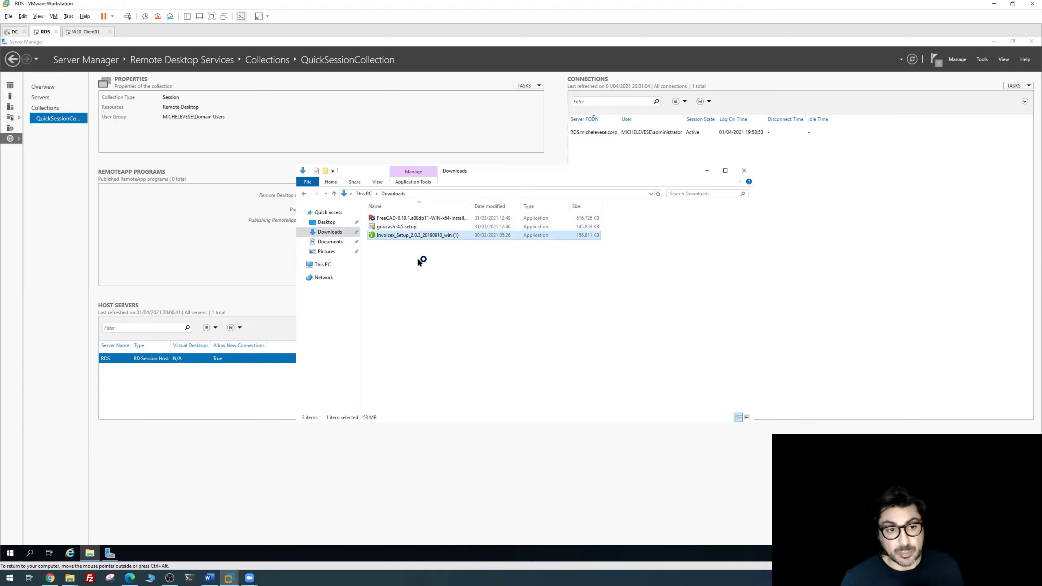
pyautogui.click(568, 361)
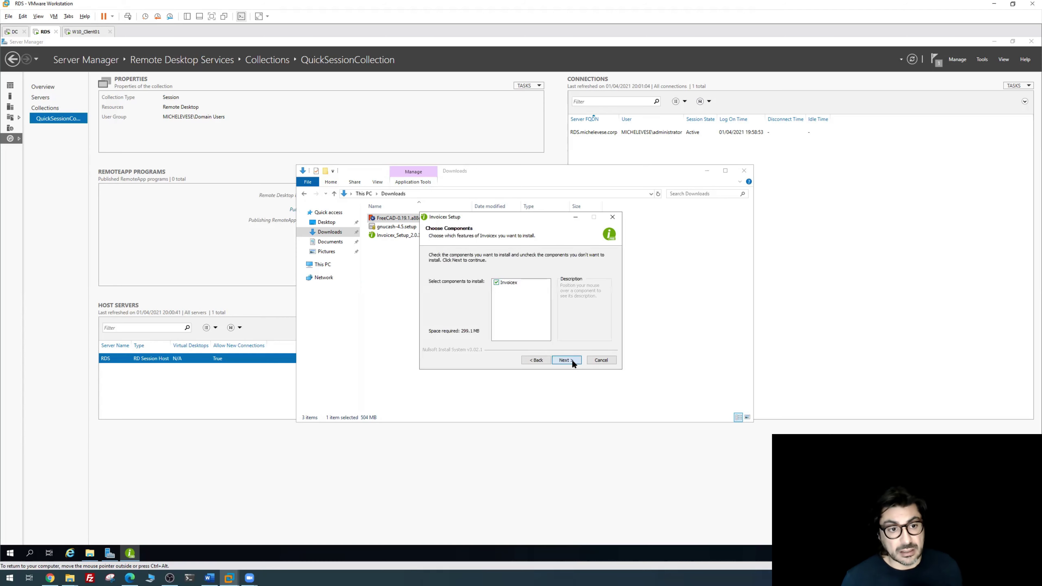
pyautogui.click(571, 360)
pyautogui.click(571, 359)
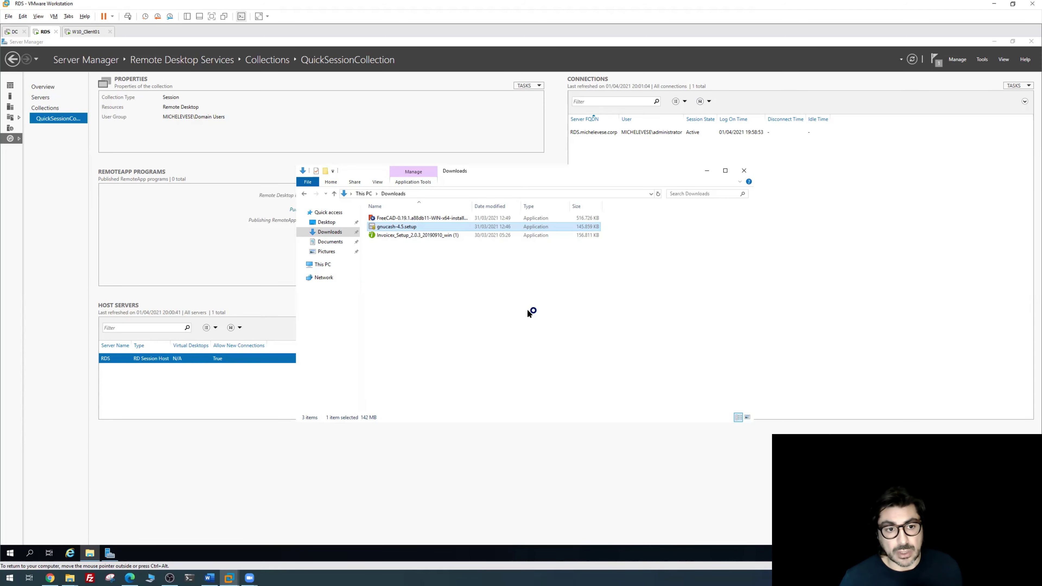
pyautogui.click(528, 310)
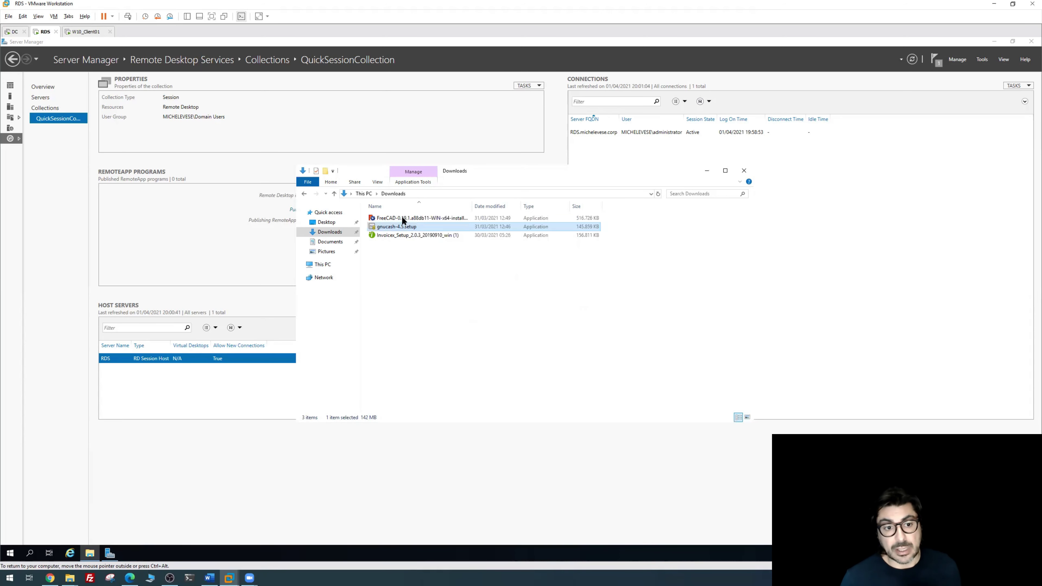
pyautogui.doubleClick(402, 218)
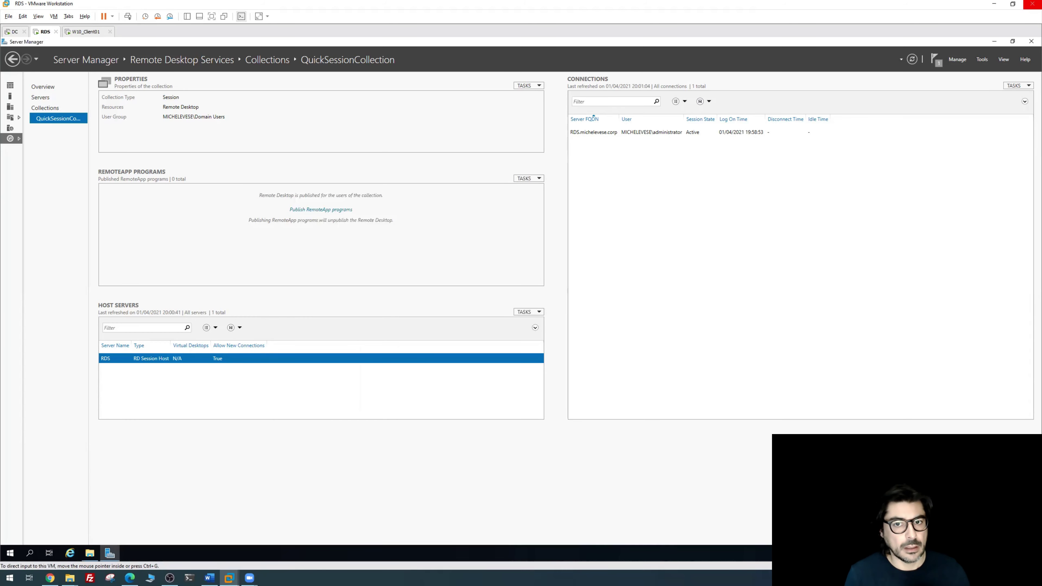
# - Launch Invoicex and GnuCash from the desktop to check them, viewing Invoicex's sales quotes and orders window, and close both programs
pyautogui.click(994, 41)
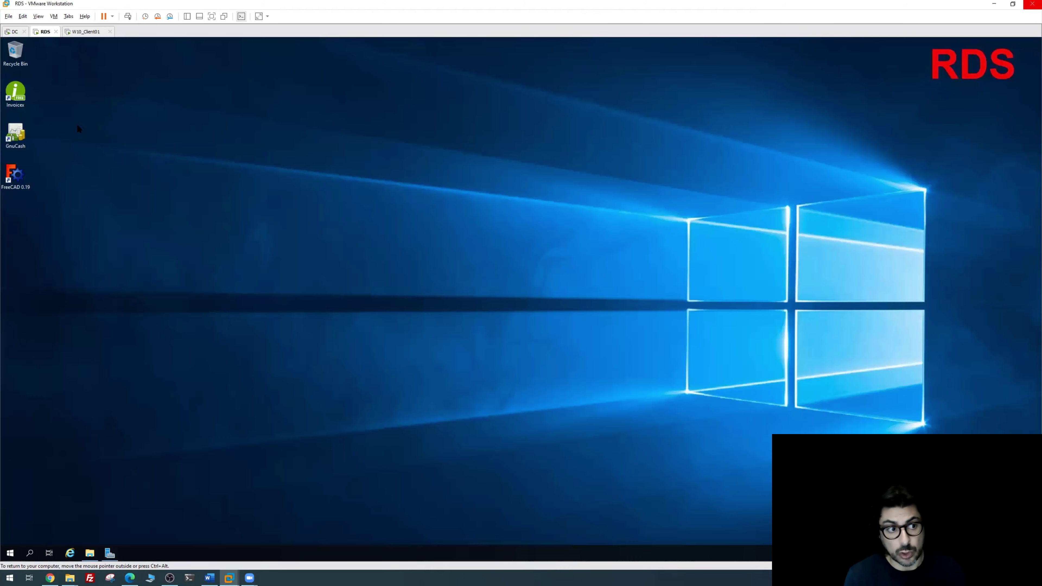
pyautogui.doubleClick(19, 99)
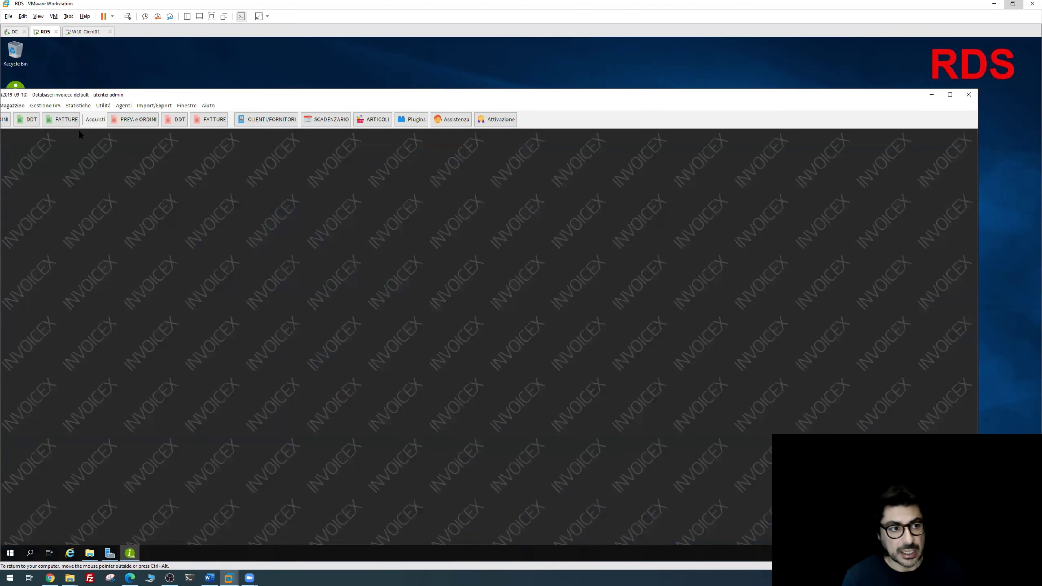
pyautogui.moveTo(140, 98); pyautogui.dragTo(253, 93)
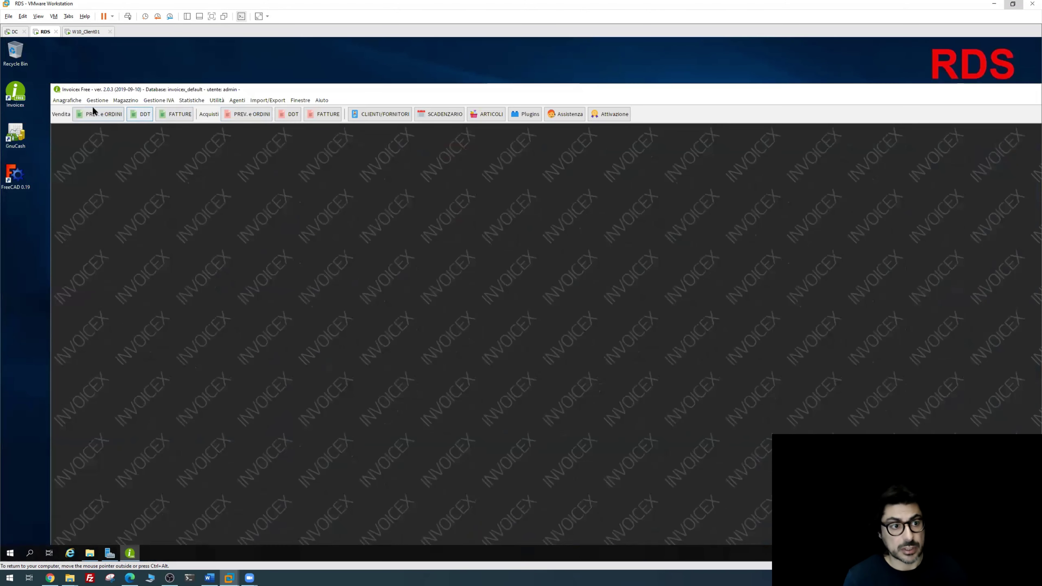
pyautogui.click(92, 113)
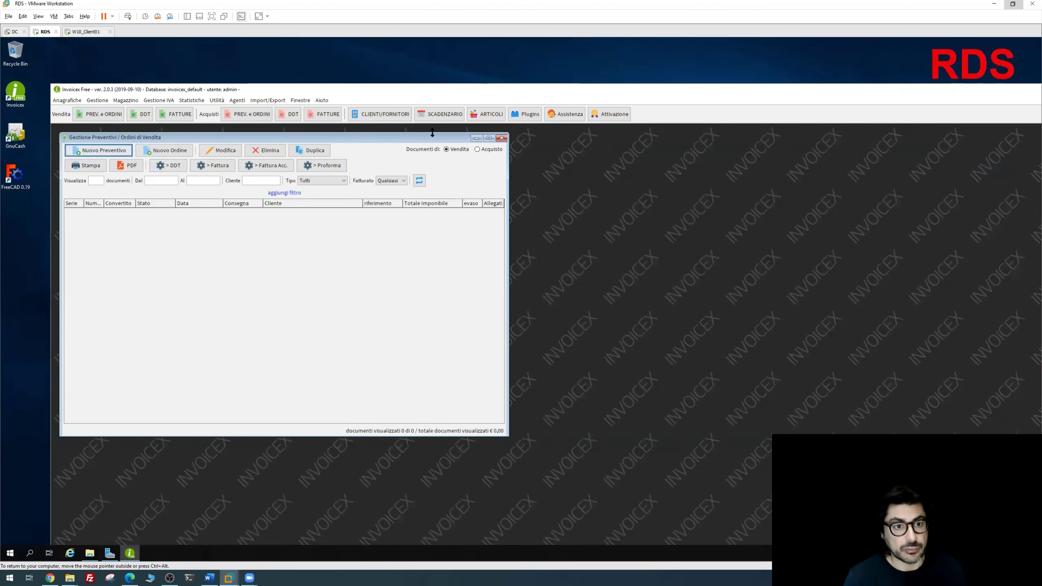
pyautogui.click(498, 140)
pyautogui.moveTo(979, 89); pyautogui.dragTo(755, 91)
pyautogui.click(857, 91)
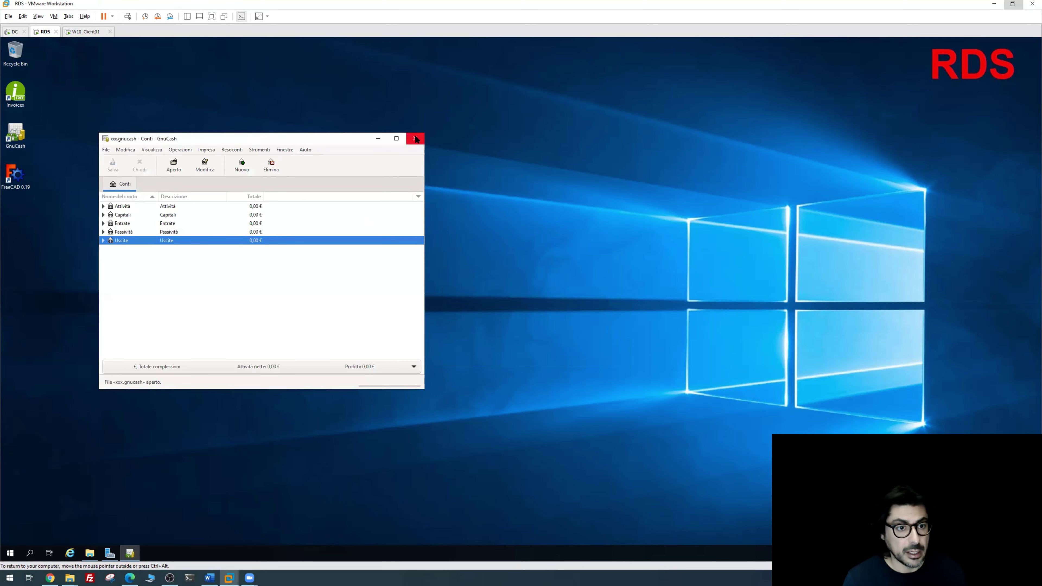
pyautogui.click(415, 140)
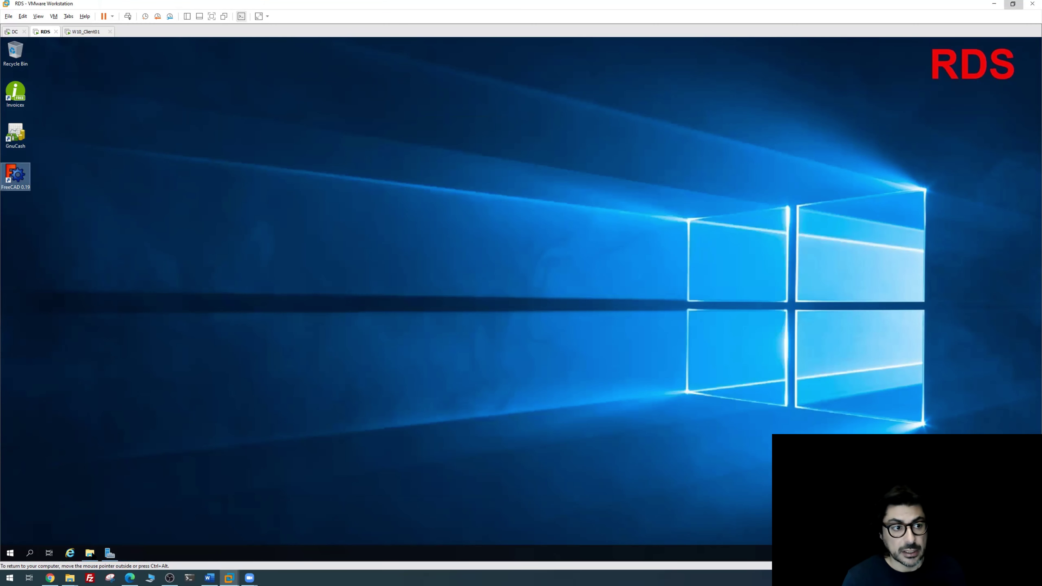
# - Return to Server Manager and publish FreeCAD, GnuCash and Invoicex as RemoteApp programs in QuickSessionCollection
pyautogui.click(110, 553)
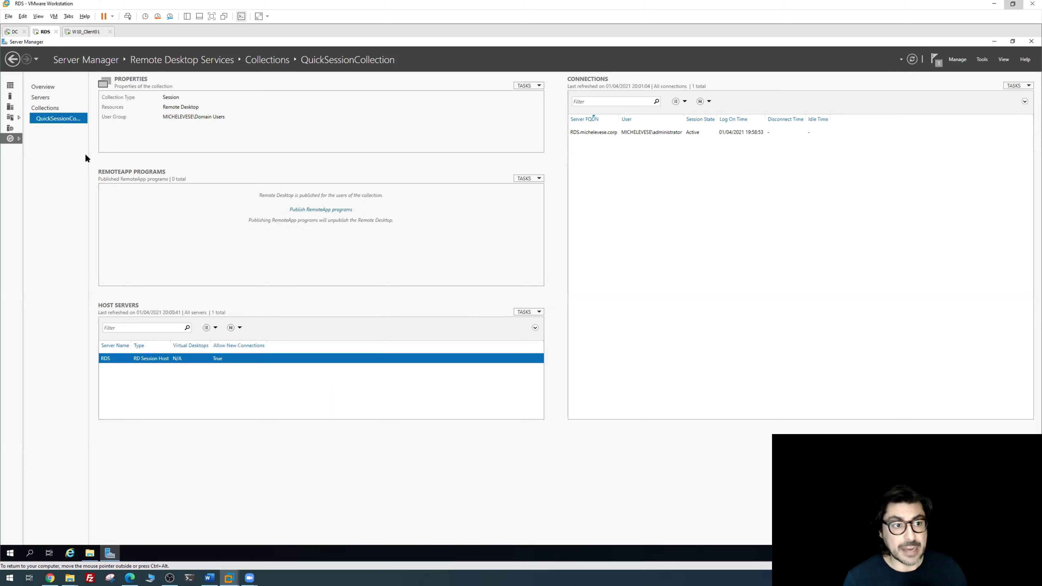
pyautogui.click(535, 178)
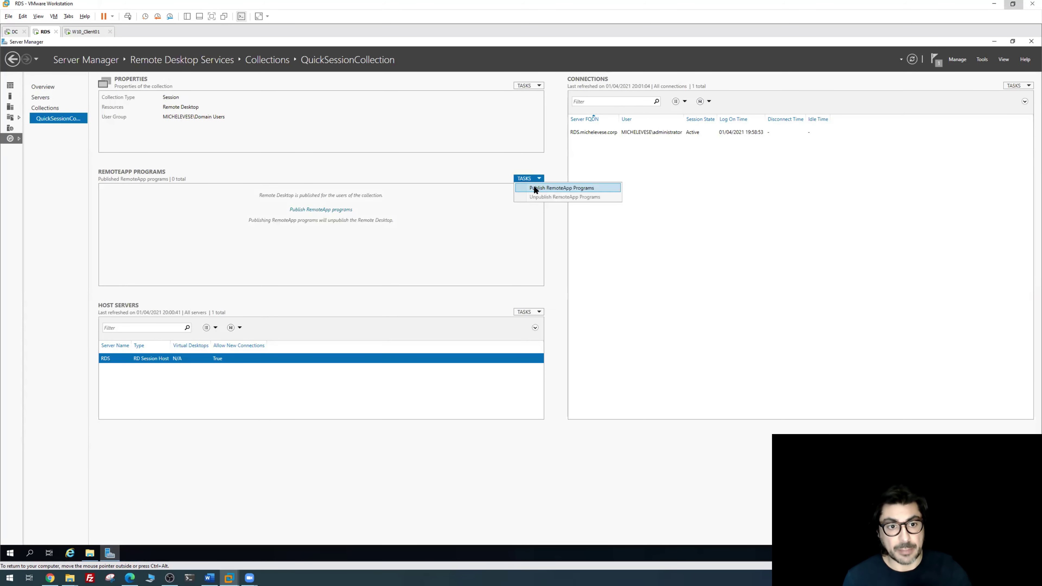
pyautogui.click(533, 185)
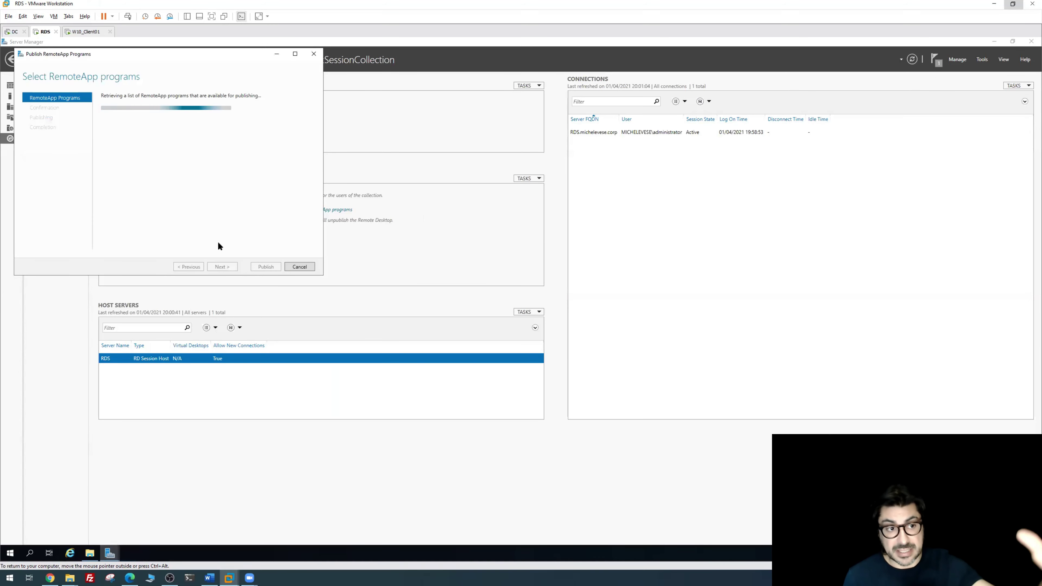
pyautogui.click(108, 174)
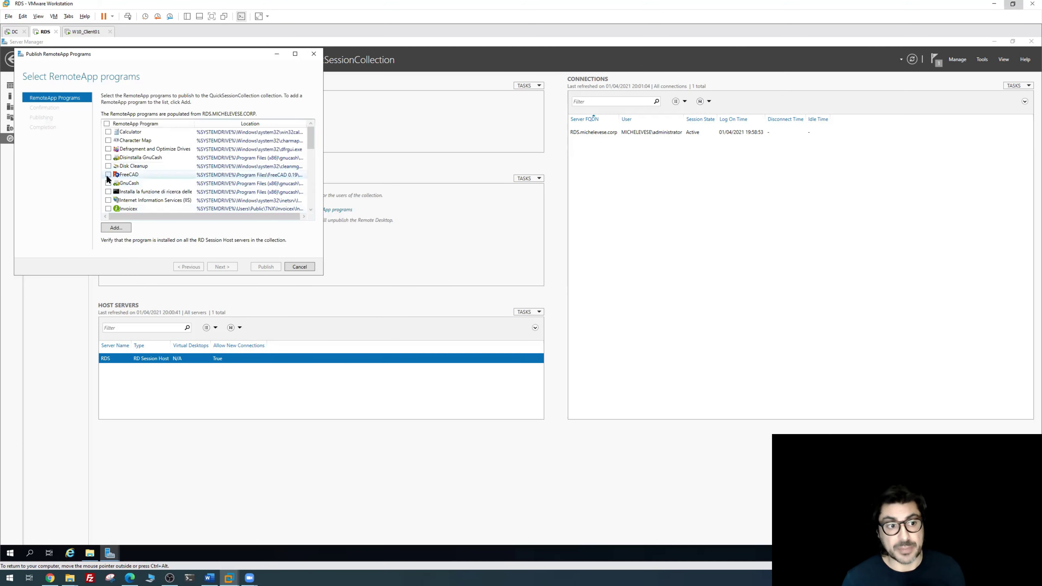
pyautogui.click(108, 184)
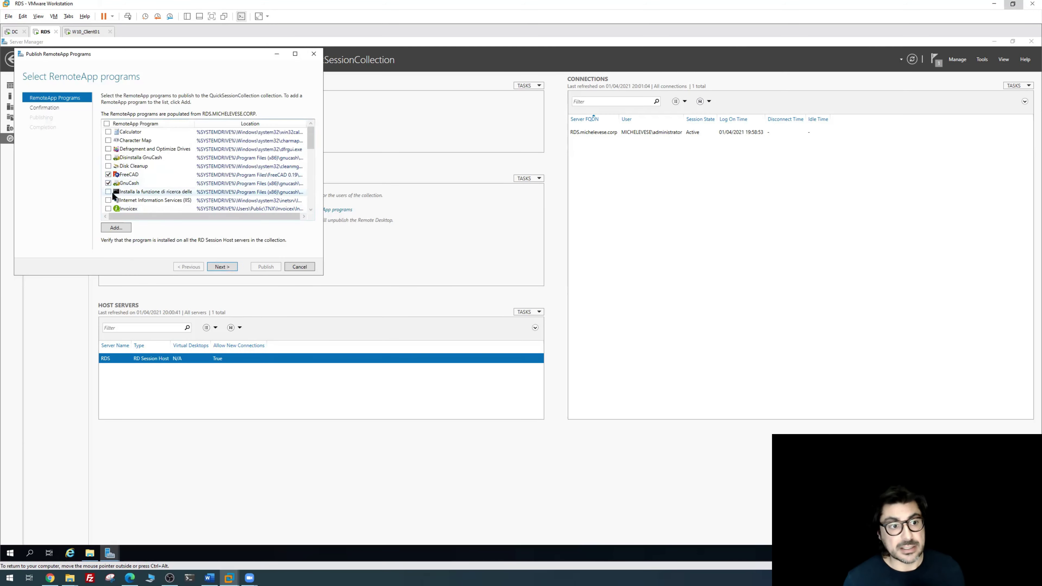
pyautogui.click(107, 207)
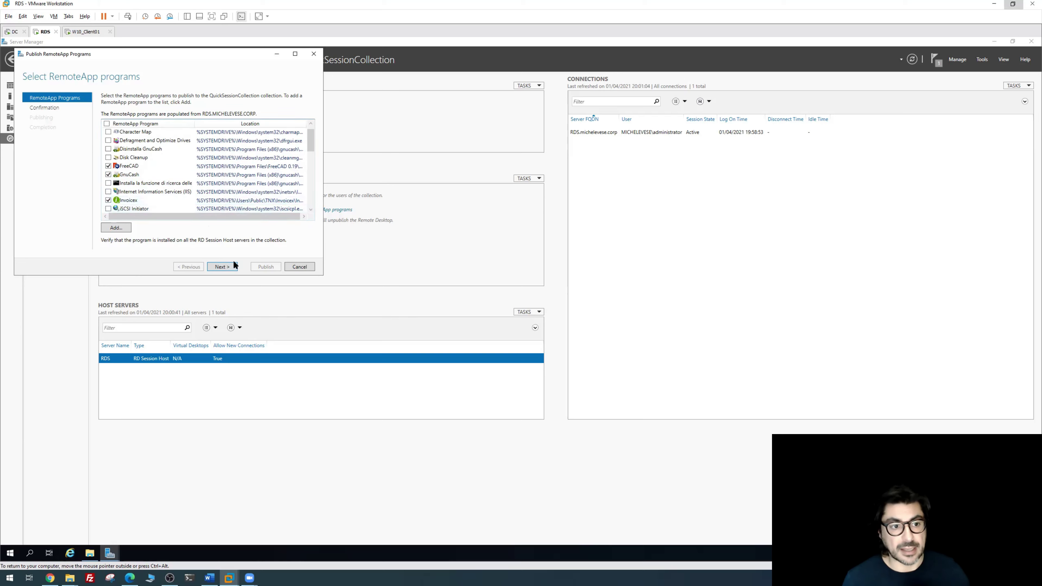
pyautogui.click(231, 267)
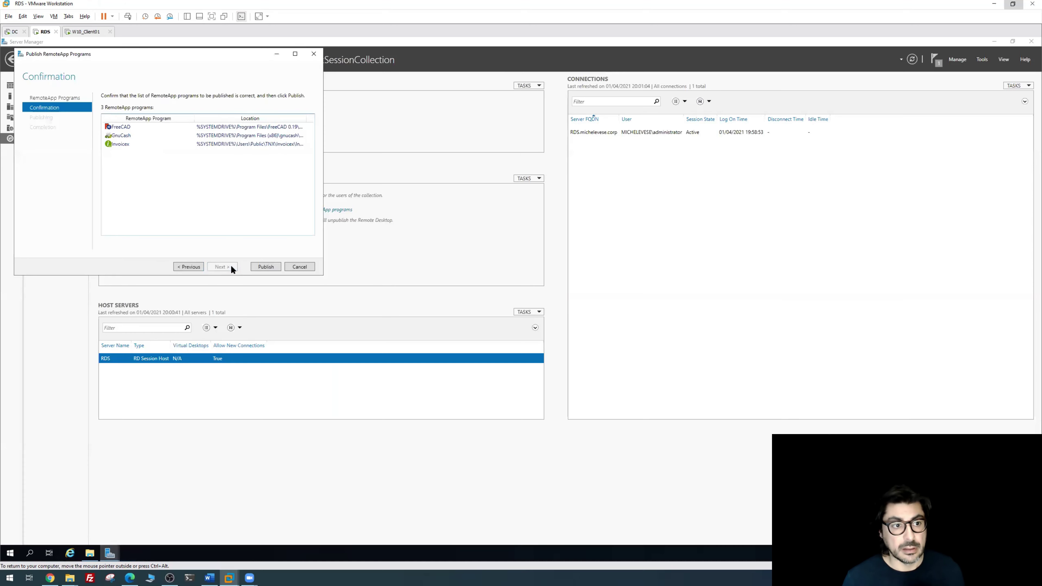
pyautogui.click(263, 267)
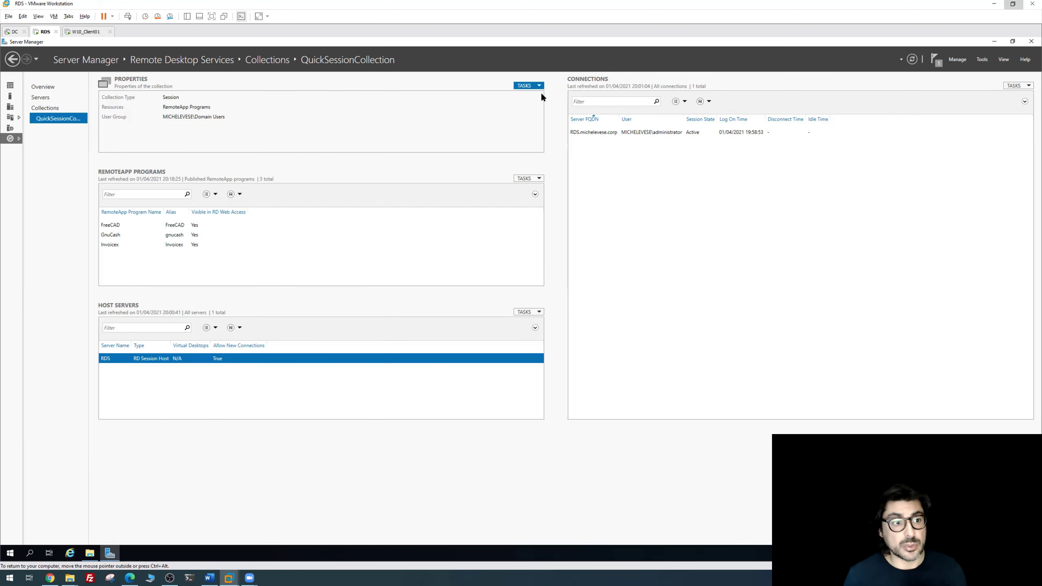
# - Review the user groups in the QuickSessionCollection properties and close them without changes
pyautogui.click(541, 96)
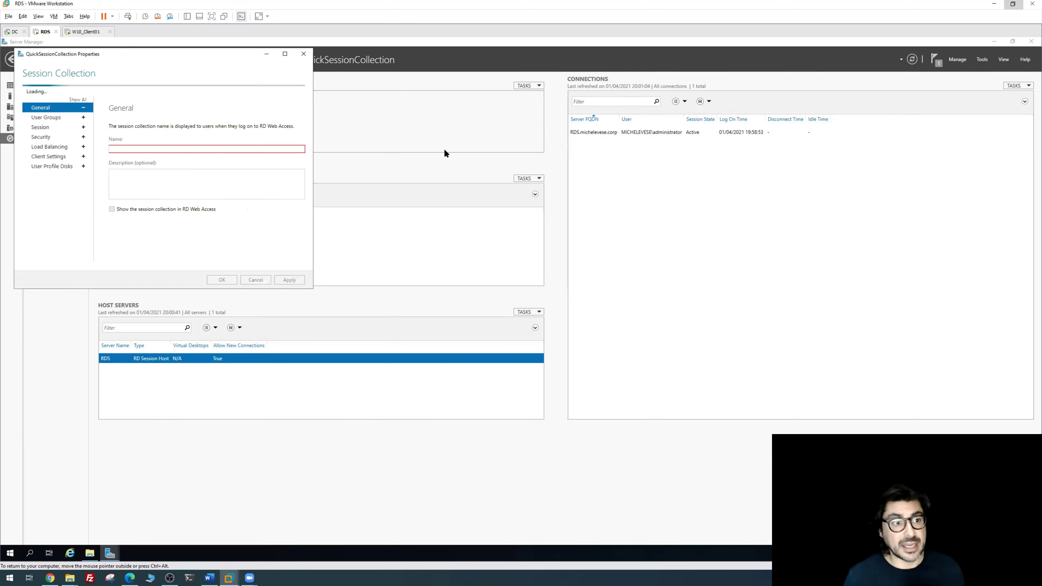
pyautogui.click(45, 116)
pyautogui.click(49, 106)
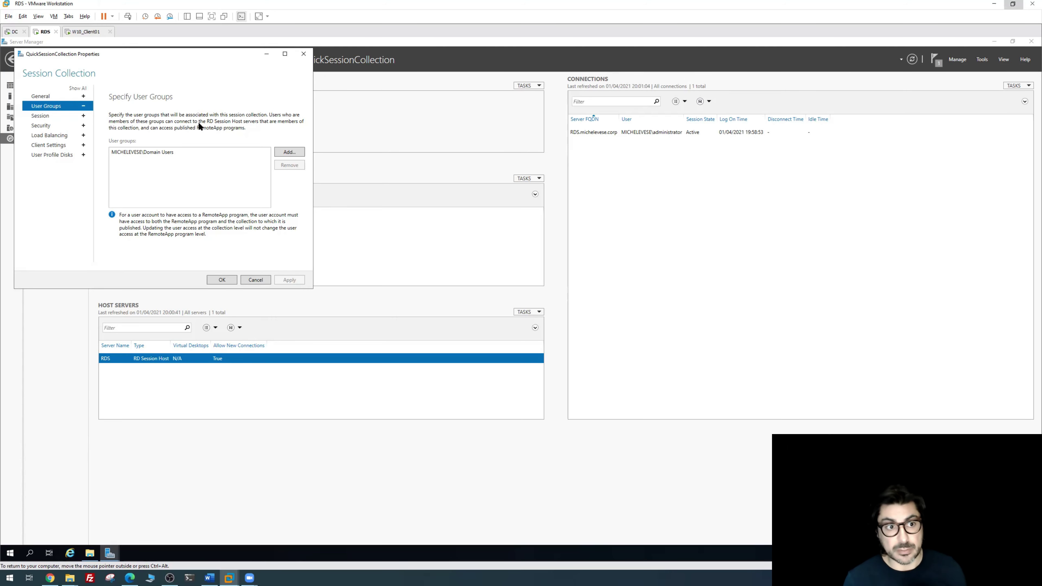
pyautogui.click(304, 53)
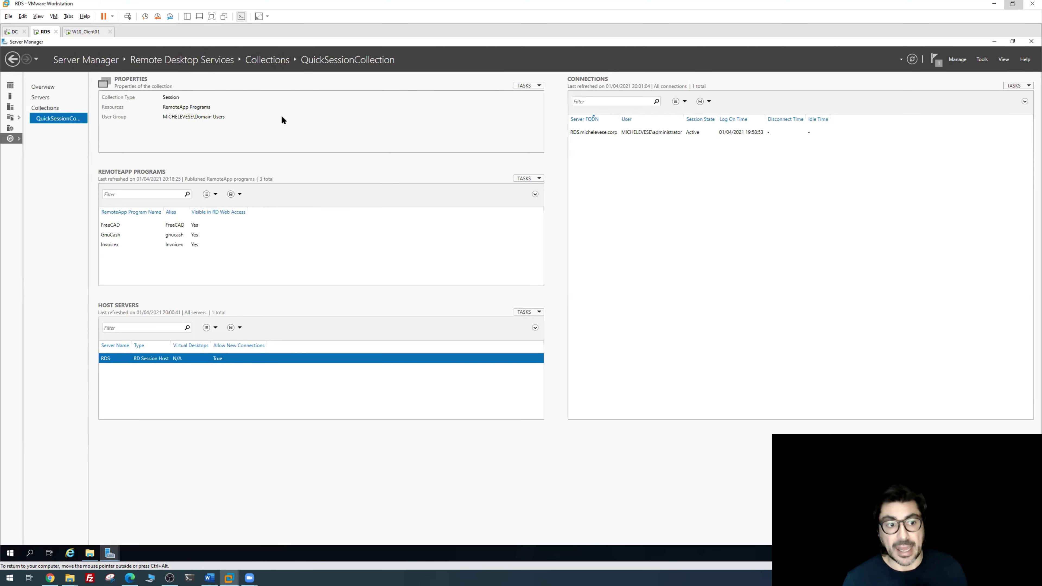
# - Open the user assignment settings in the GnuCash RemoteApp program's properties
pyautogui.click(175, 244)
pyautogui.click(105, 234)
pyautogui.rightClick(115, 238)
pyautogui.click(132, 242)
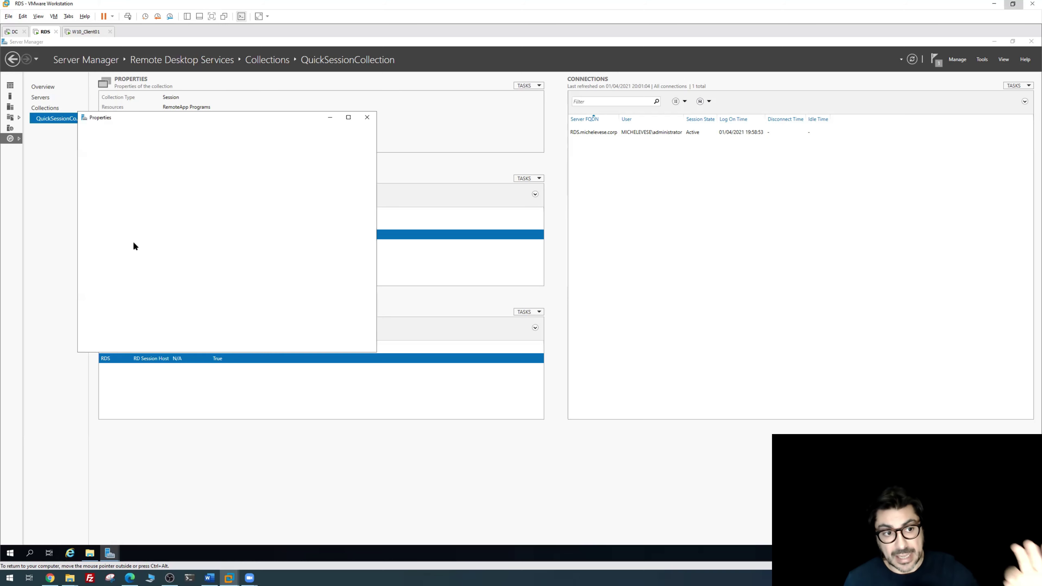
pyautogui.click(110, 189)
pyautogui.click(111, 179)
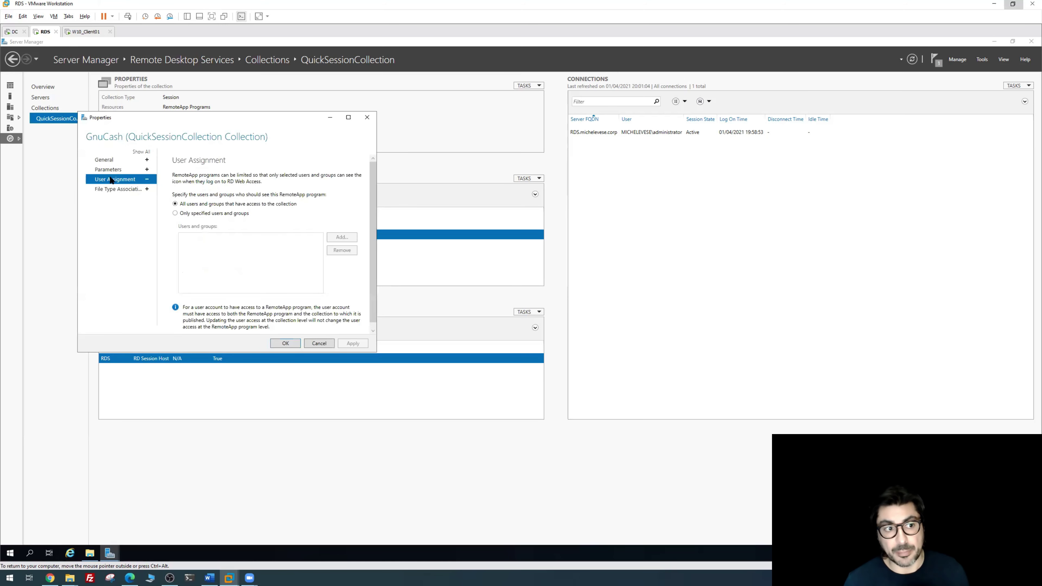
pyautogui.moveTo(270, 124); pyautogui.dragTo(267, 185)
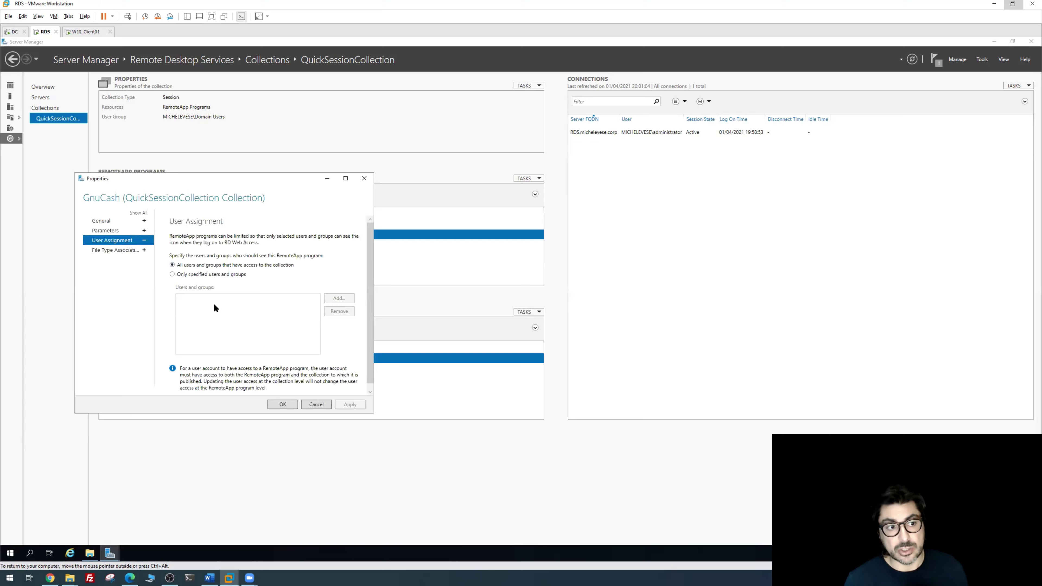
# - Try limiting GnuCash to only specified users and groups, view the user and group selection, and close the properties without applying
pyautogui.click(221, 275)
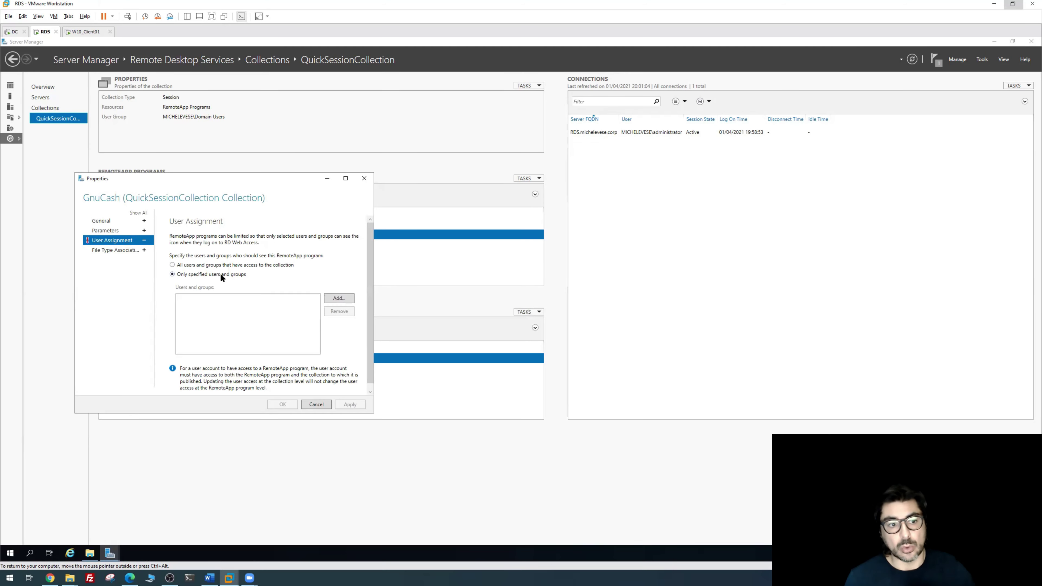
pyautogui.click(332, 300)
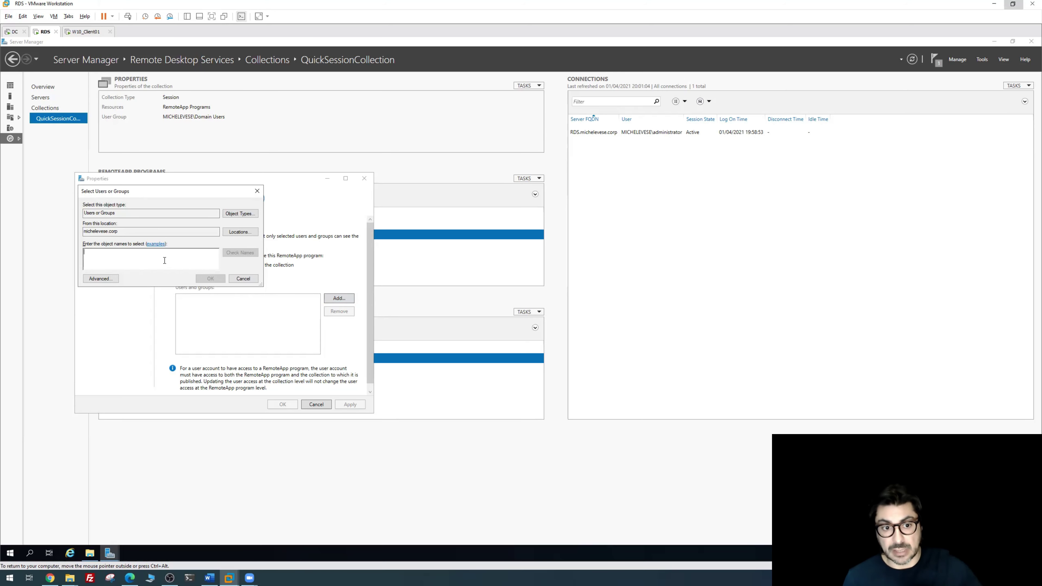
pyautogui.click(257, 191)
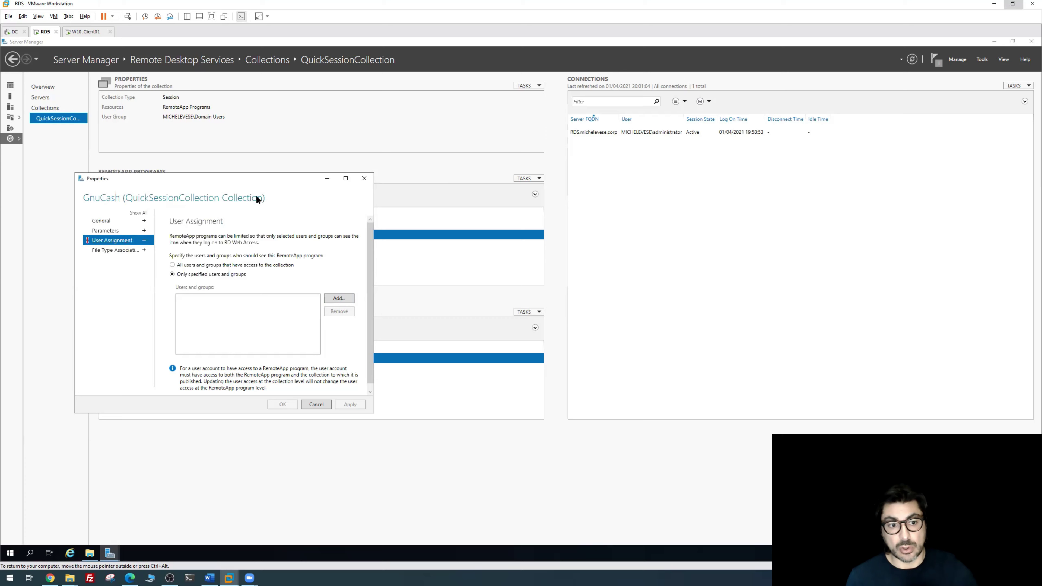
pyautogui.click(363, 179)
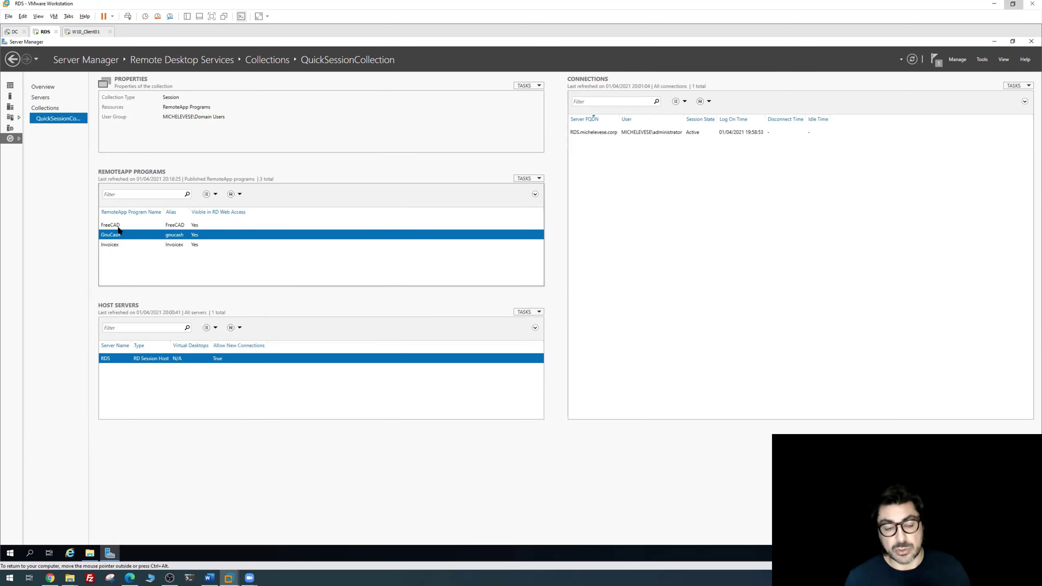
pyautogui.click(110, 246)
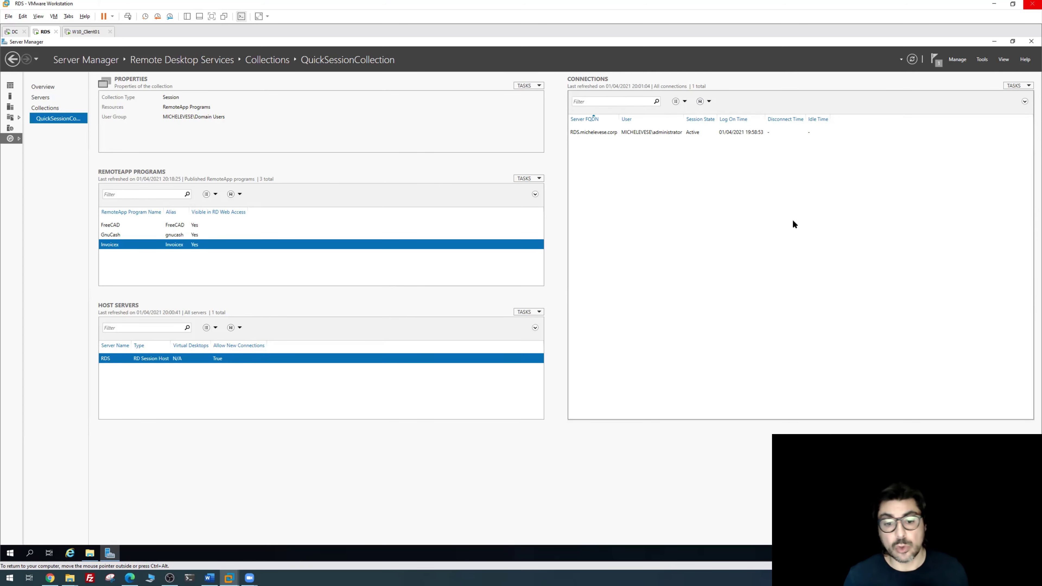
# - Open Internet Information Services (IIS) Manager and view the RDWeb application under the RDS server's Default Web Site
pyautogui.click(982, 60)
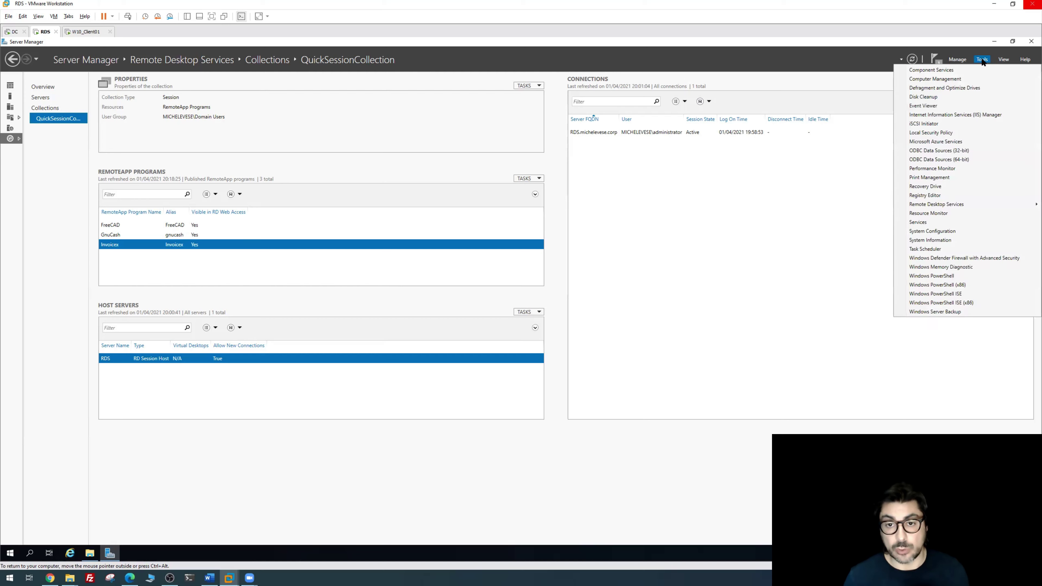
pyautogui.click(973, 115)
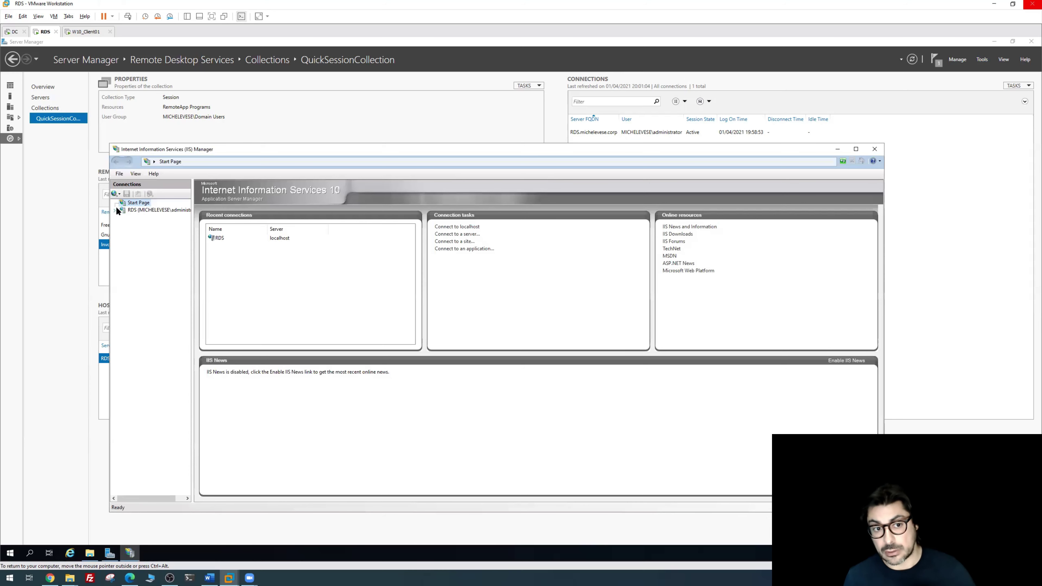
pyautogui.click(115, 210)
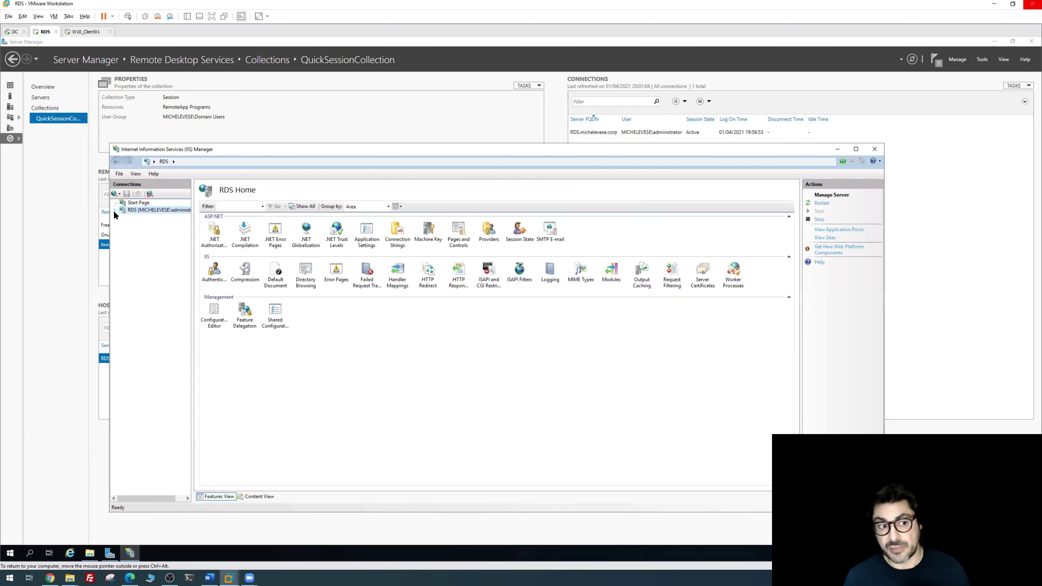
pyautogui.click(123, 225)
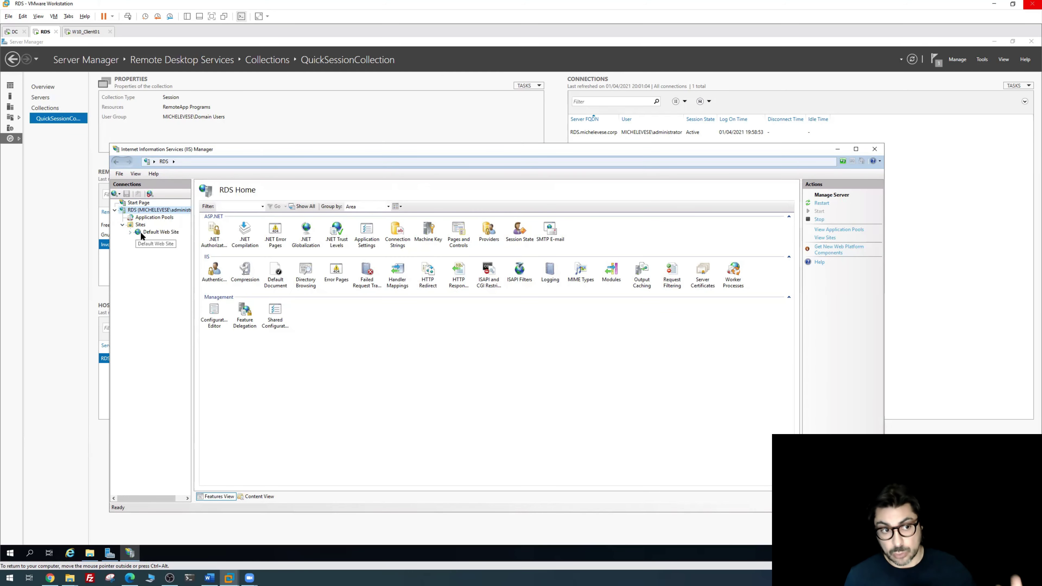
pyautogui.click(140, 231)
pyautogui.click(130, 231)
pyautogui.click(151, 246)
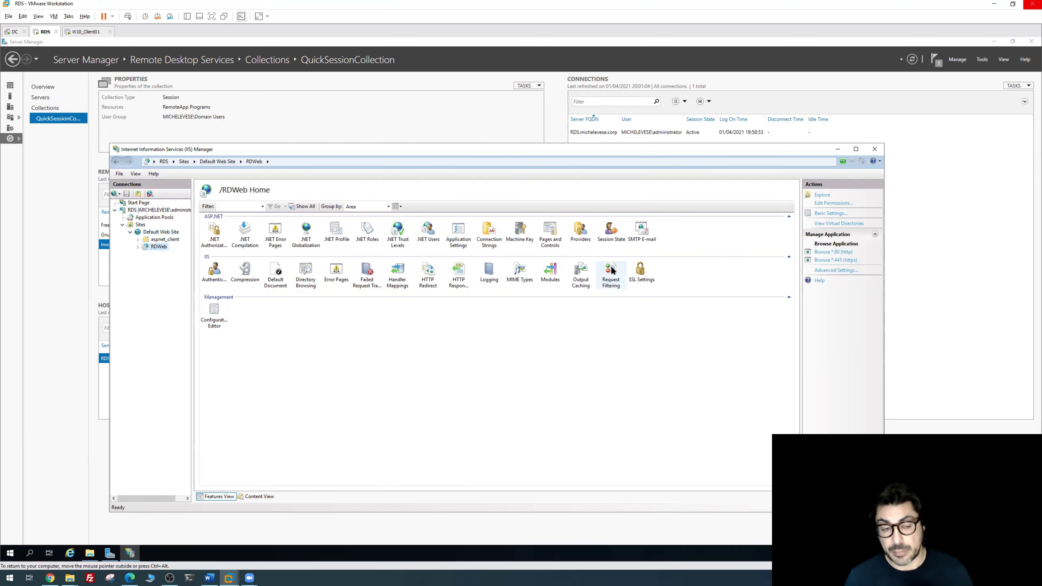
# - Review the Default Web Site's https binding on port 443 and its available SSL certificates, and close the bindings without changes
pyautogui.click(166, 233)
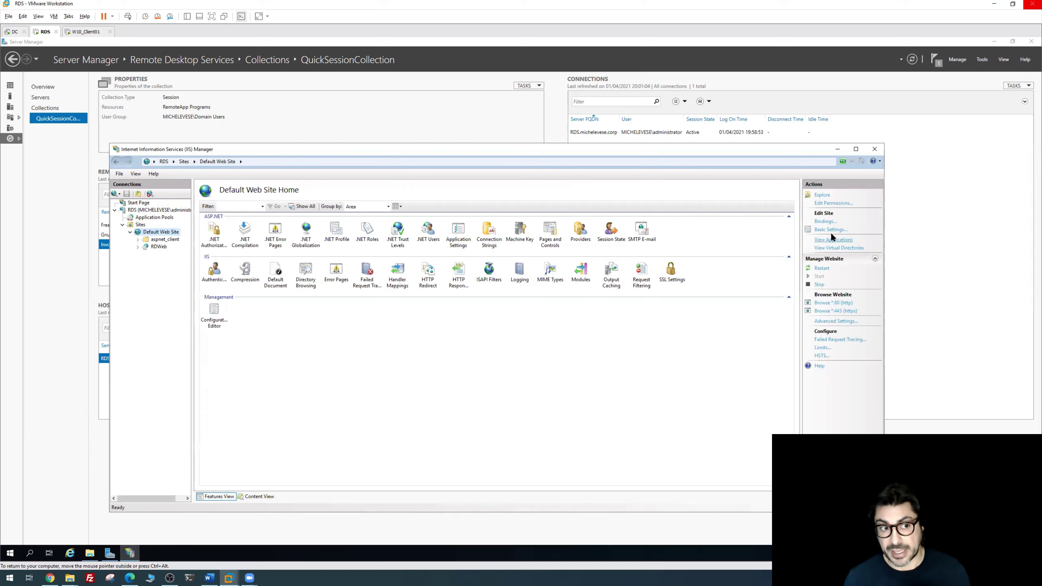
pyautogui.click(827, 221)
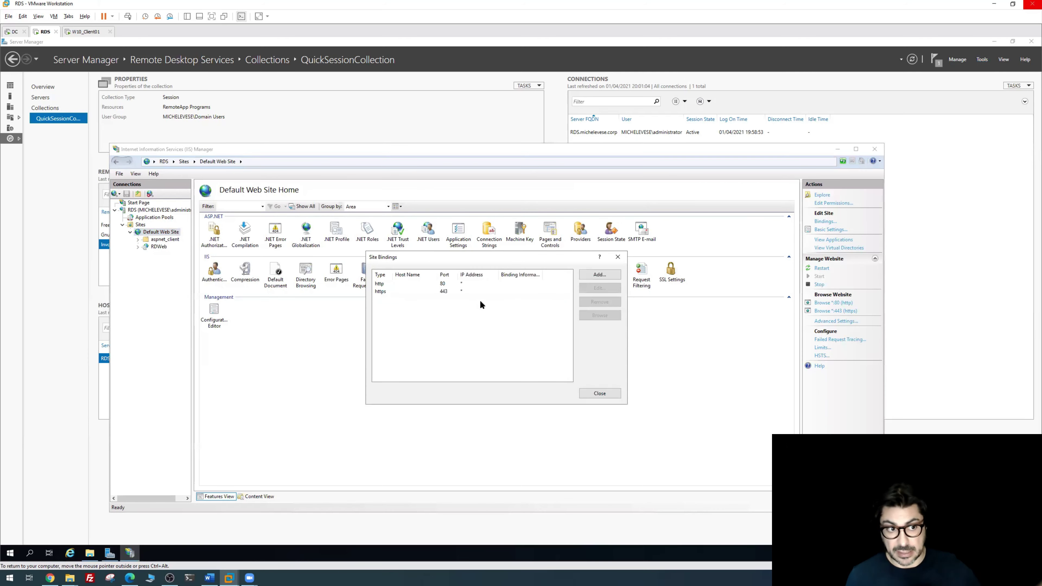
pyautogui.click(384, 286)
pyautogui.click(382, 290)
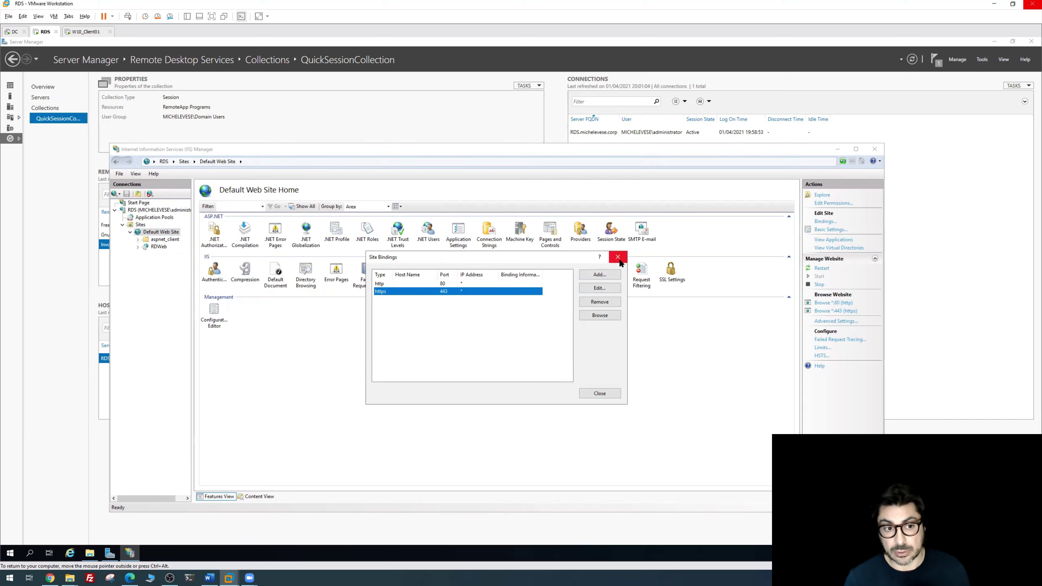
pyautogui.click(593, 289)
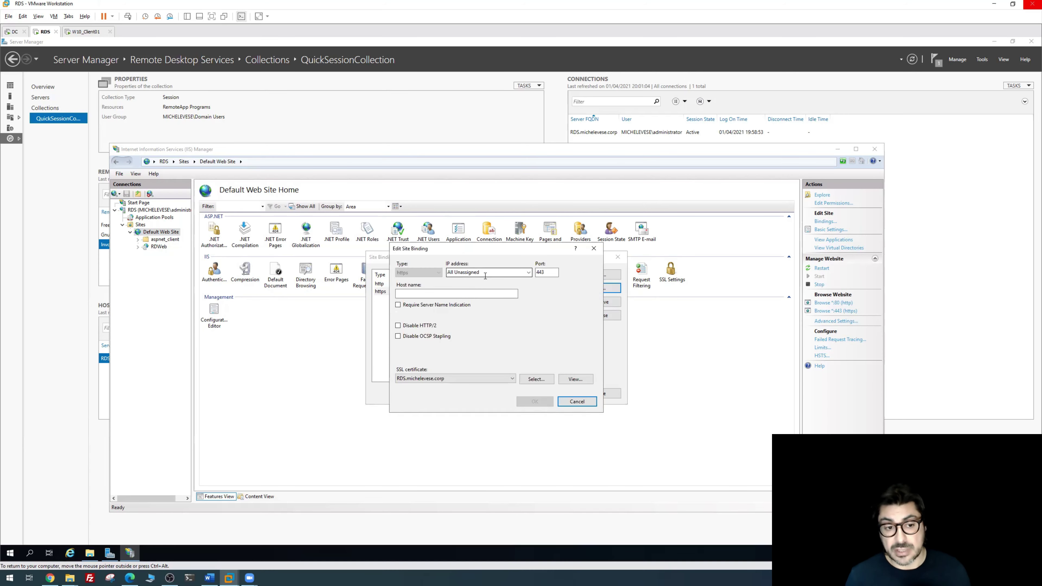
pyautogui.click(442, 379)
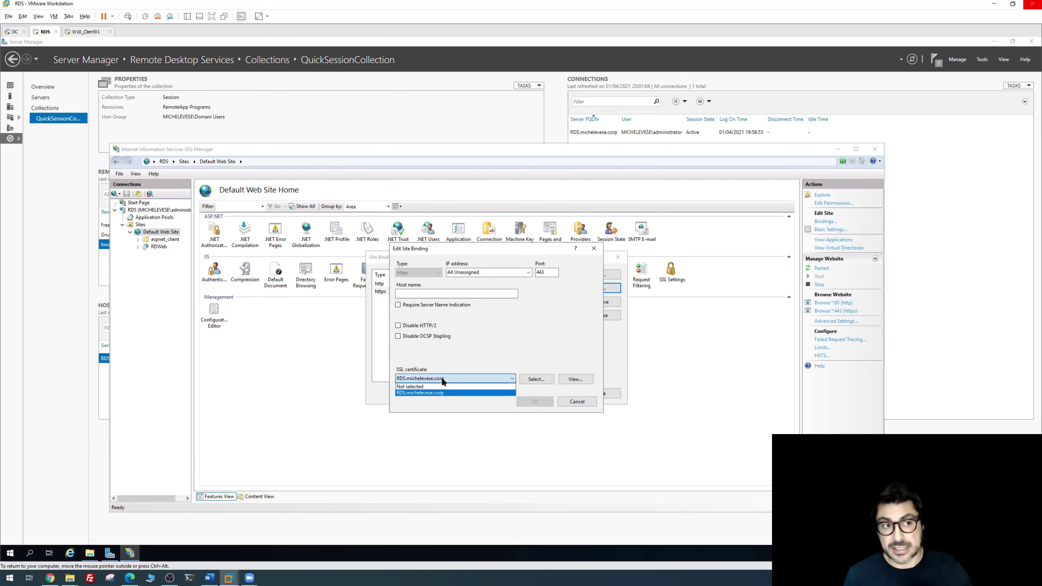
pyautogui.click(442, 376)
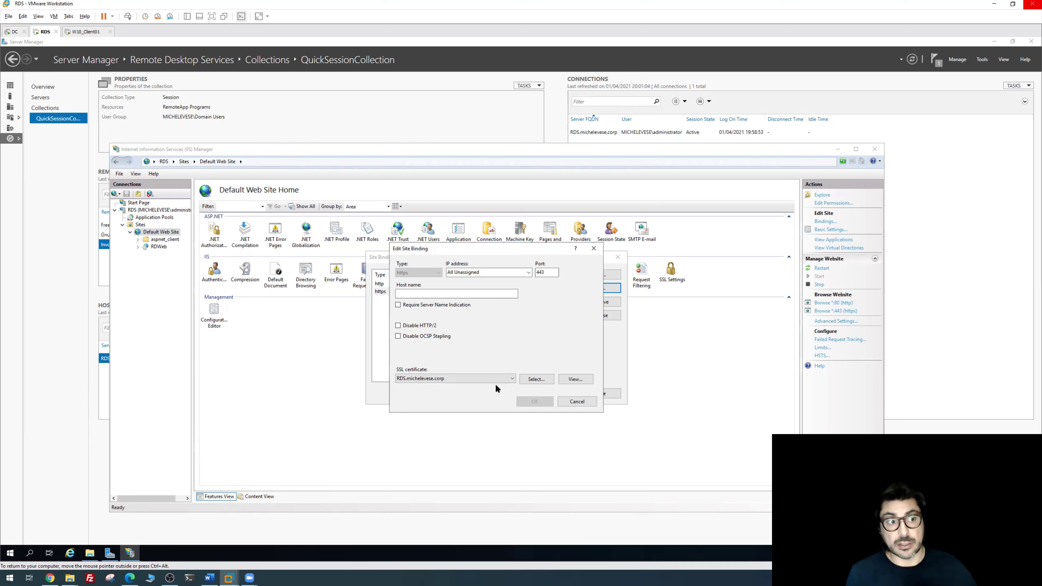
pyautogui.press('Escape')
pyautogui.press('Escape')
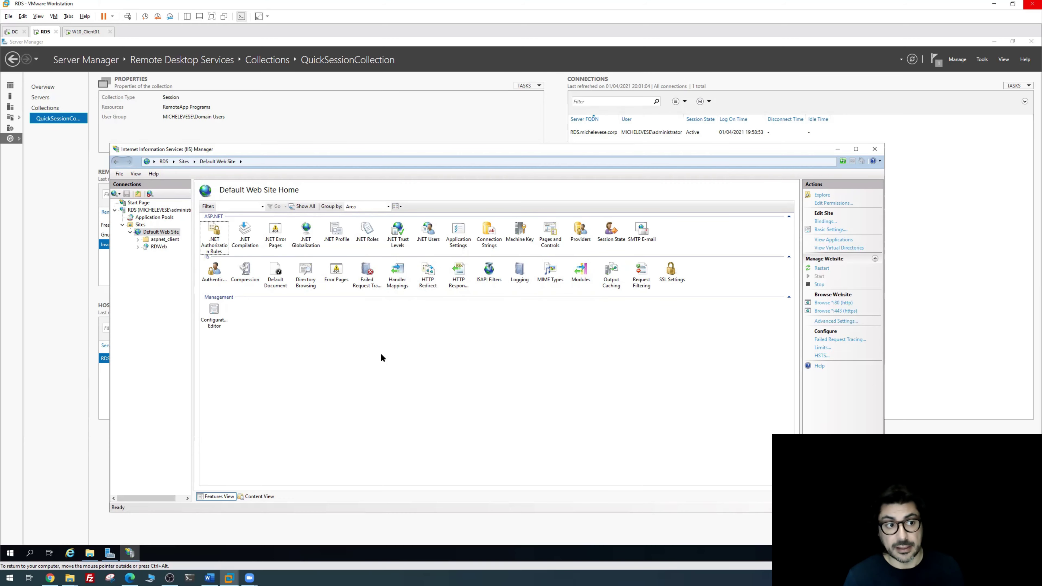
# - Switch to the W10_Client01 virtual machine, open the server's RDWeb address in Chrome, and proceed past the certificate warning
pyautogui.click(85, 31)
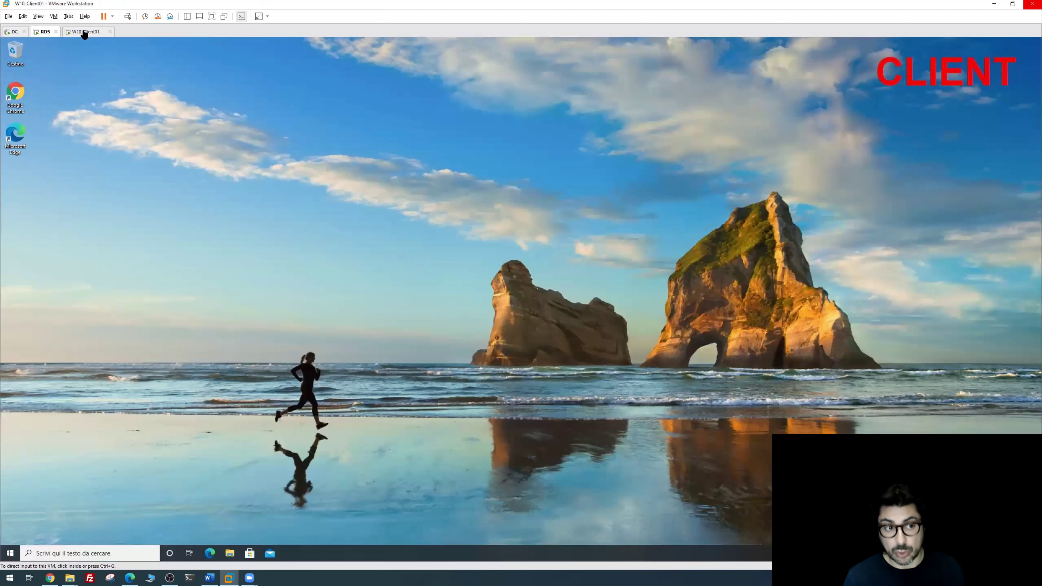
pyautogui.doubleClick(16, 92)
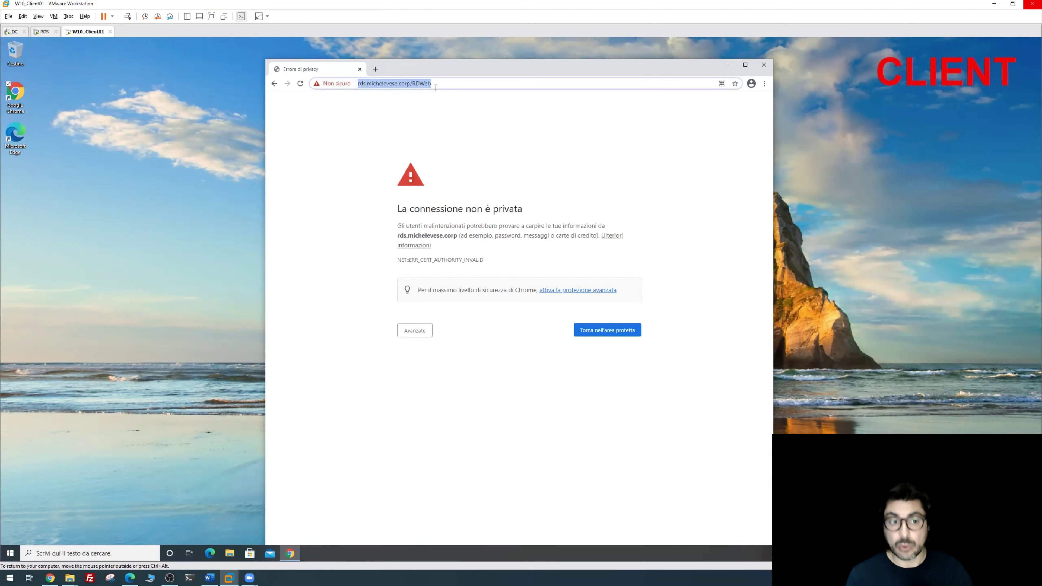
pyautogui.click(426, 116)
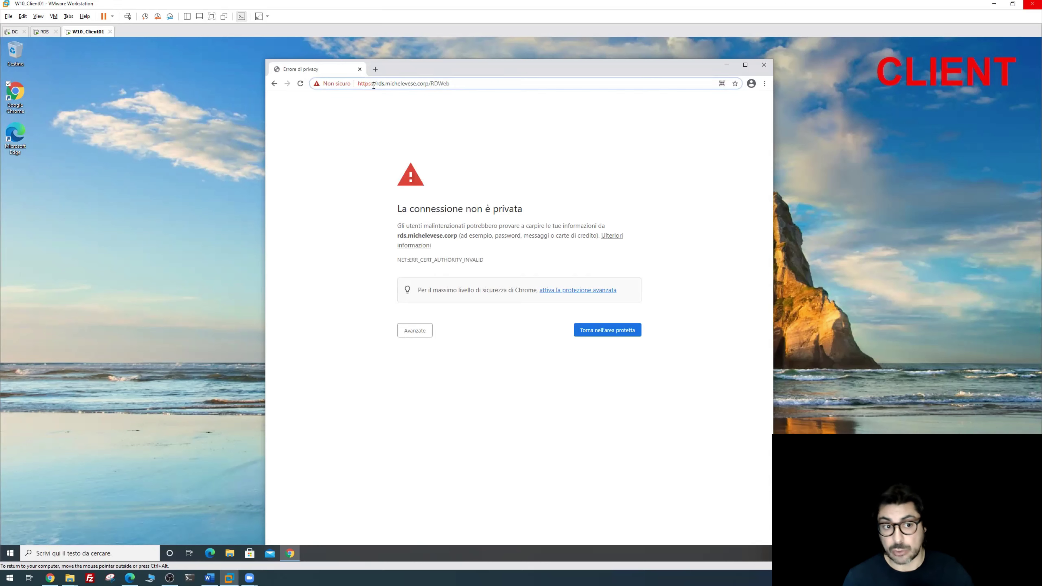
pyautogui.click(415, 331)
pyautogui.click(417, 404)
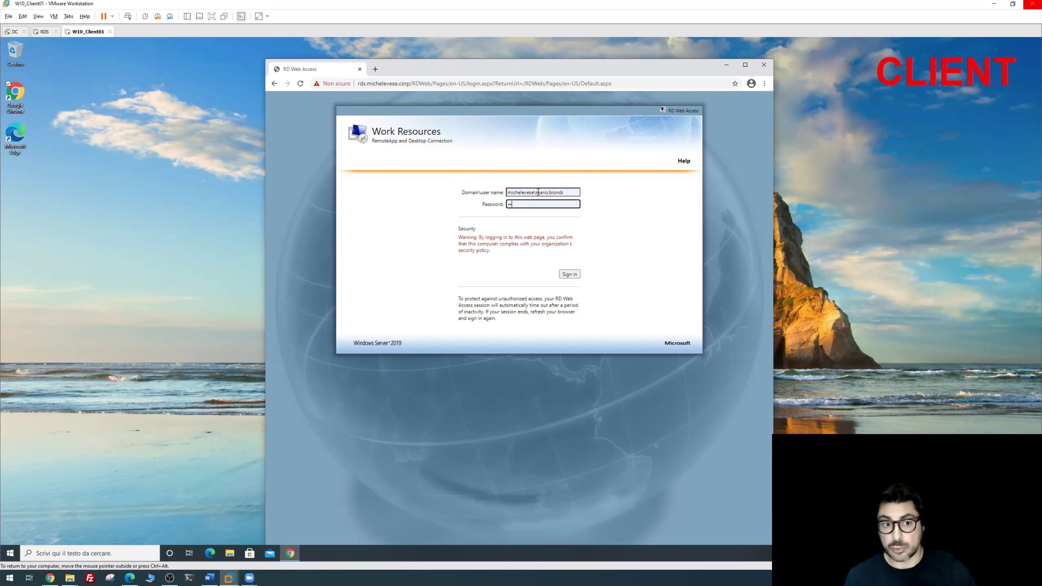
# - Sign in to RD Web Access with the domain user's password, launch Invoicex, and open its sales quotes and orders window
pyautogui.write('•••')
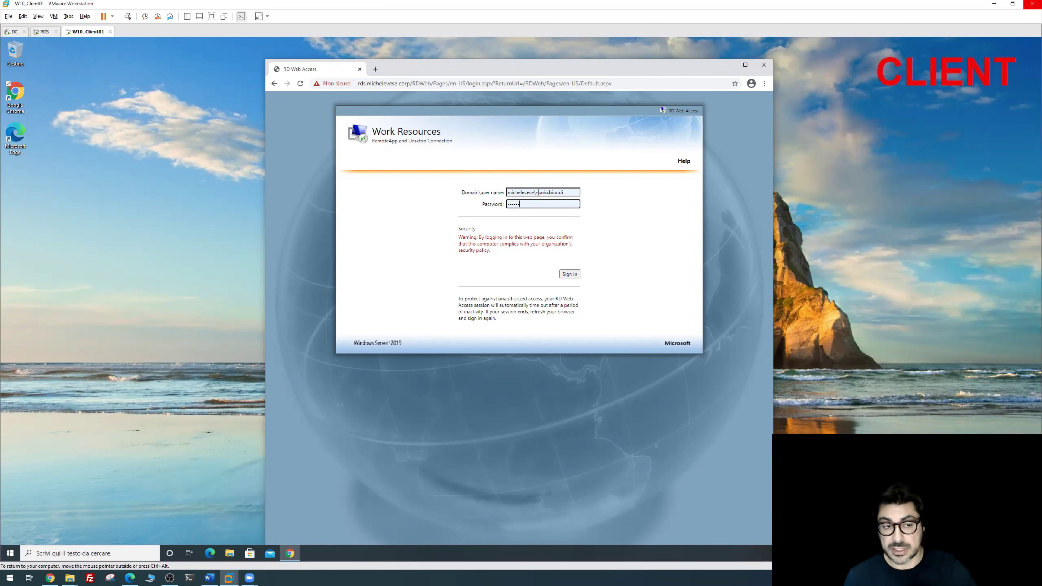
pyautogui.press('Return')
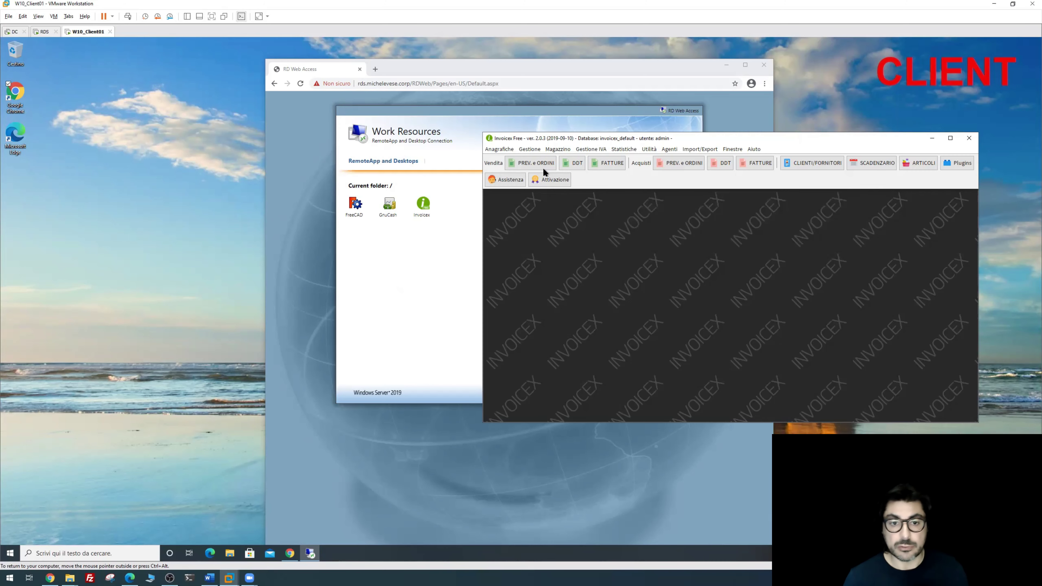
pyautogui.click(547, 181)
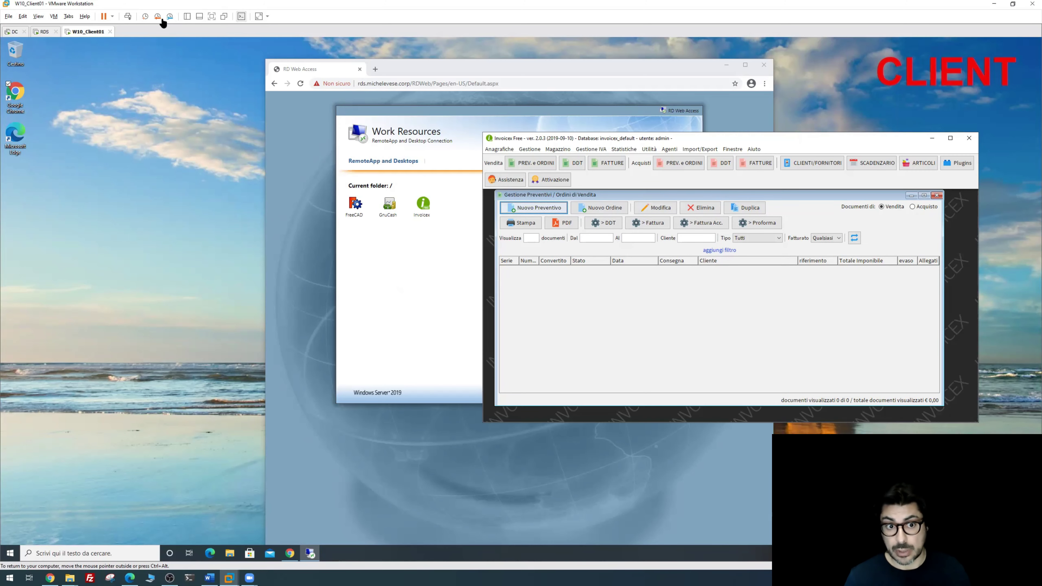
# - Switch to the RDS virtual machine and inspect the remote domain user's processes in Task Manager, selecting OpenJDK Platform binary
pyautogui.click(44, 31)
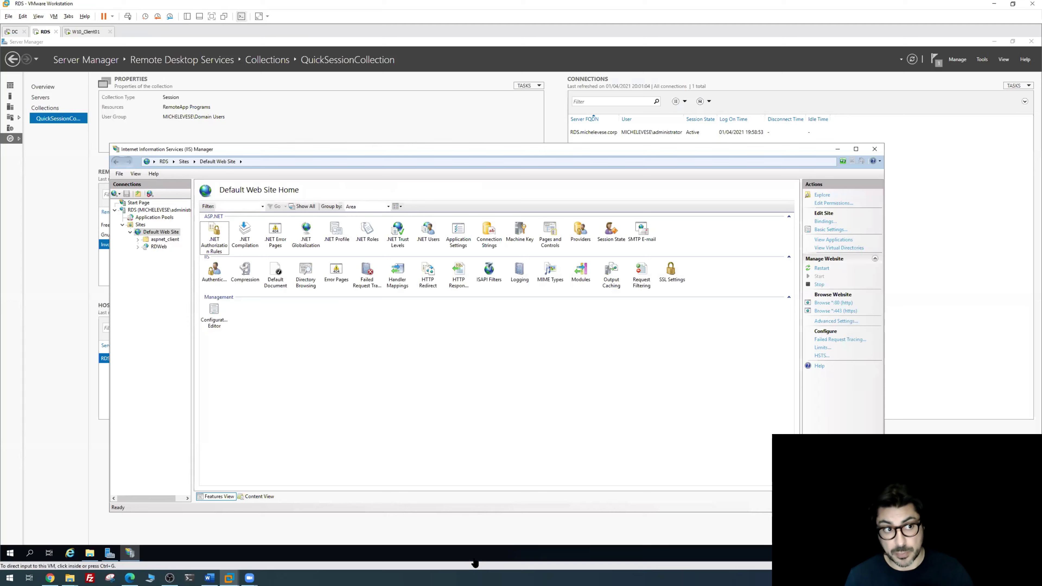
pyautogui.rightClick(507, 555)
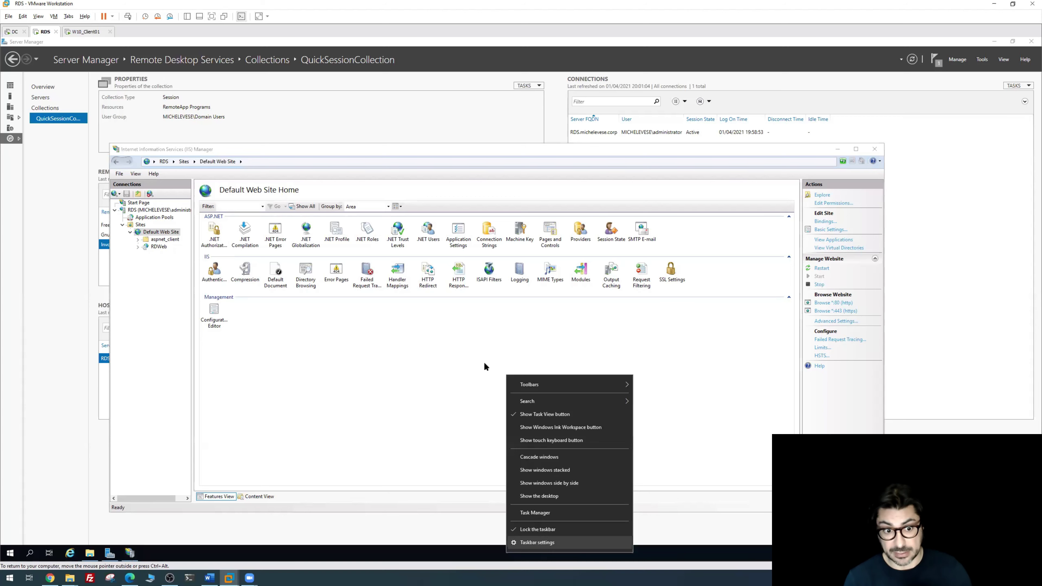
pyautogui.click(535, 512)
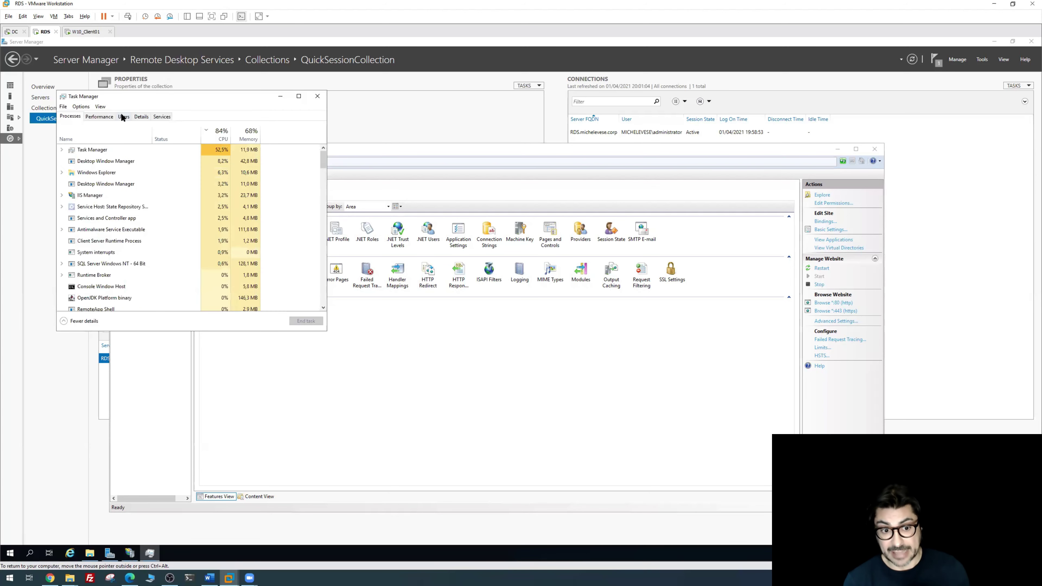
pyautogui.click(123, 117)
pyautogui.click(64, 162)
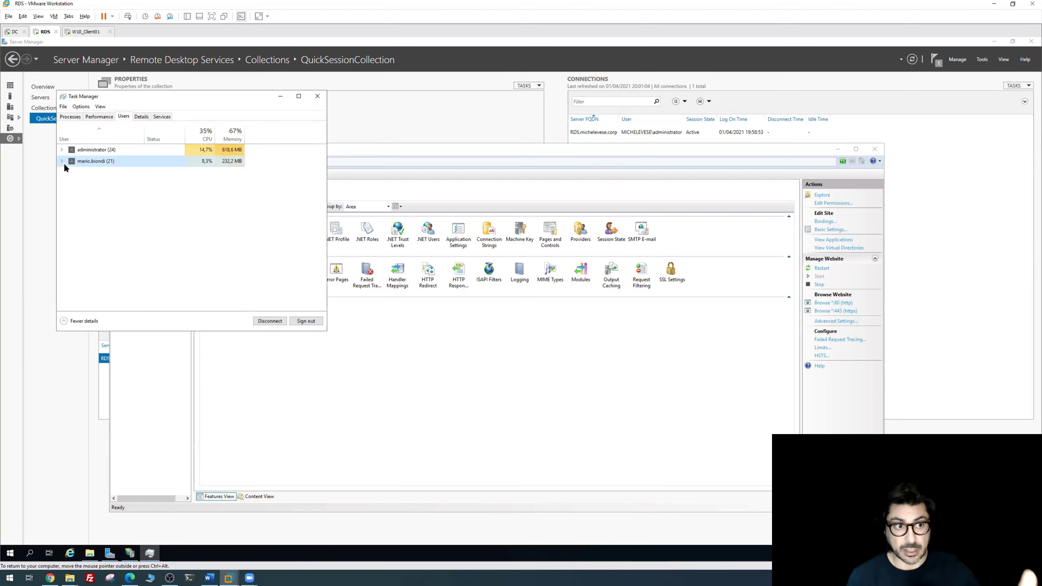
pyautogui.click(62, 160)
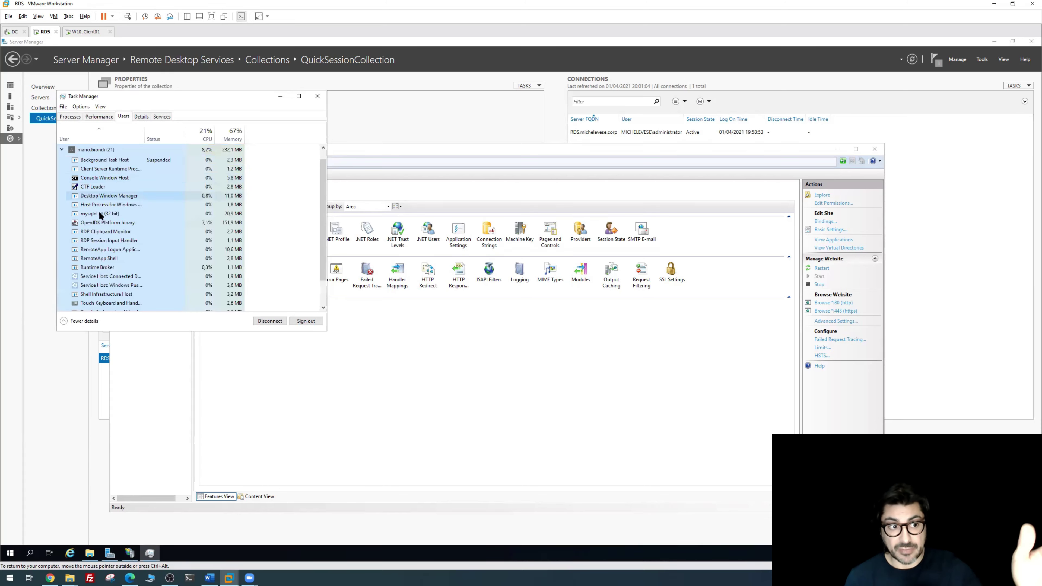
pyautogui.click(121, 213)
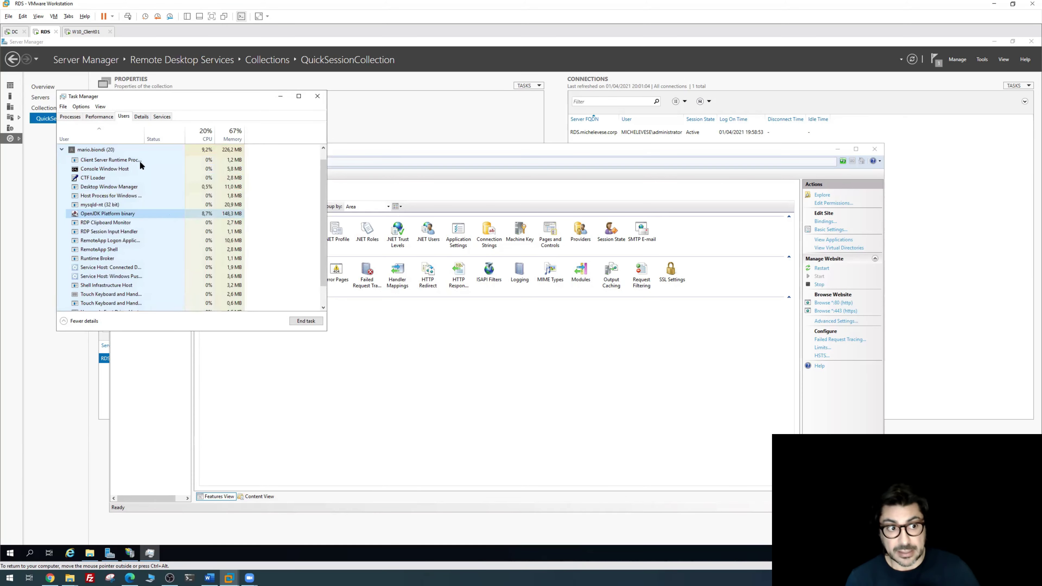
# - Compare the Invoicex window on W10_Client01 with the OpenJDK Platform binary process in the RDS server's Task Manager
pyautogui.click(84, 32)
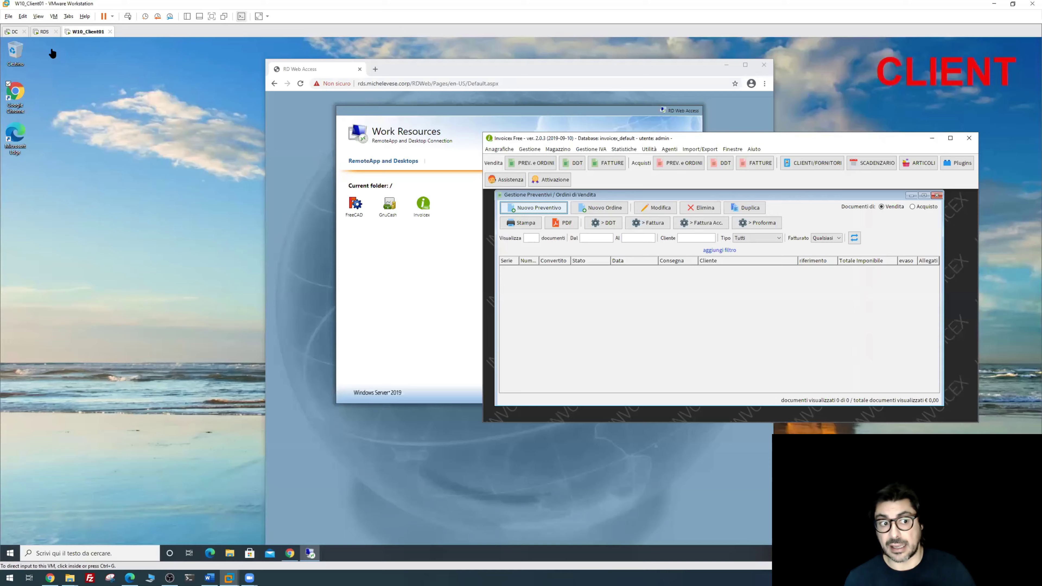
pyautogui.click(44, 33)
pyautogui.click(106, 213)
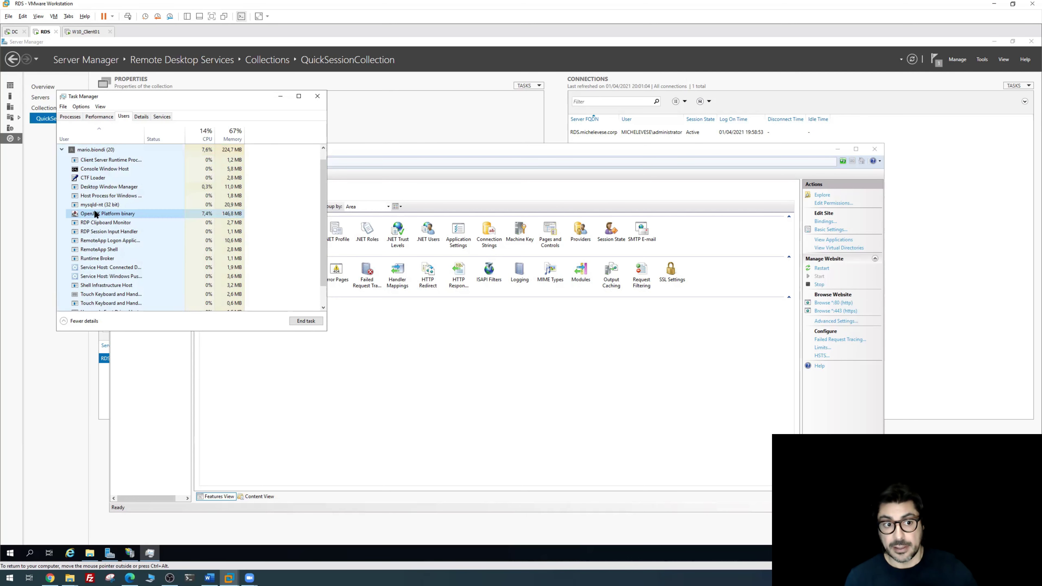
# - End the remote user's OpenJDK Platform binary process on RDS, and launch GnuCash and FreeCAD from RD Web Access on W10_Client01
pyautogui.click(306, 320)
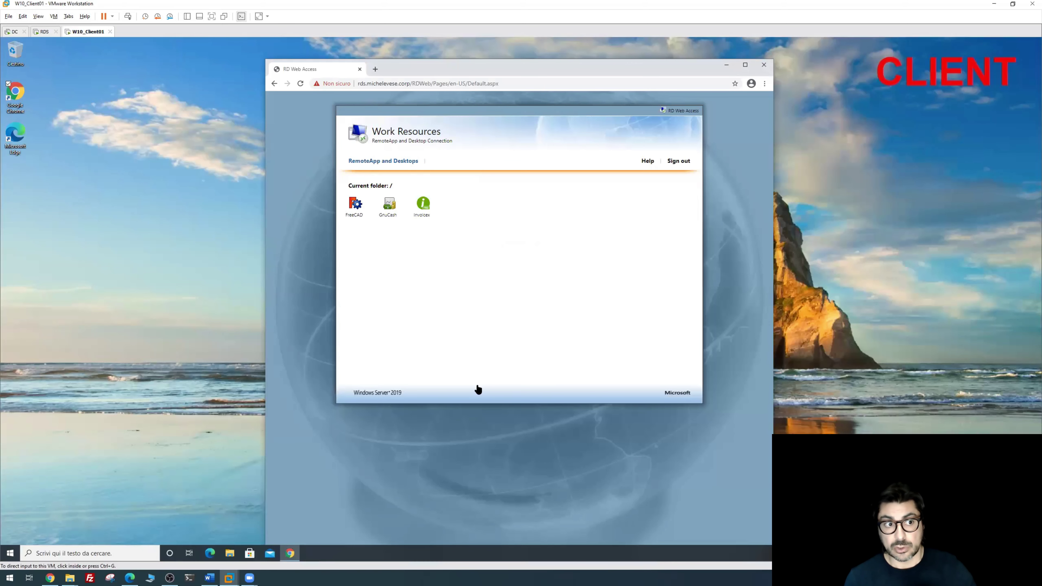
pyautogui.click(389, 213)
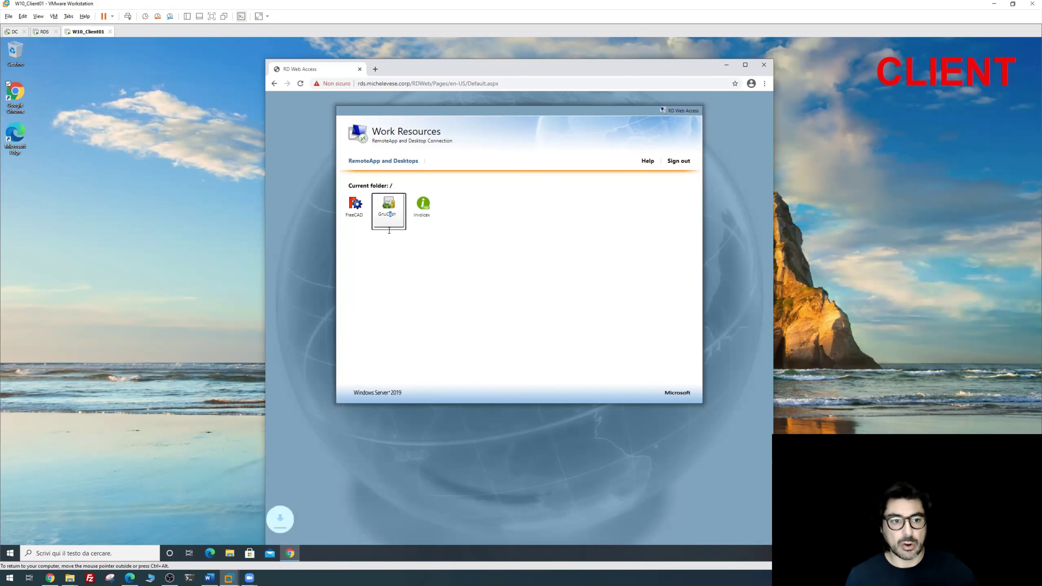
pyautogui.click(353, 210)
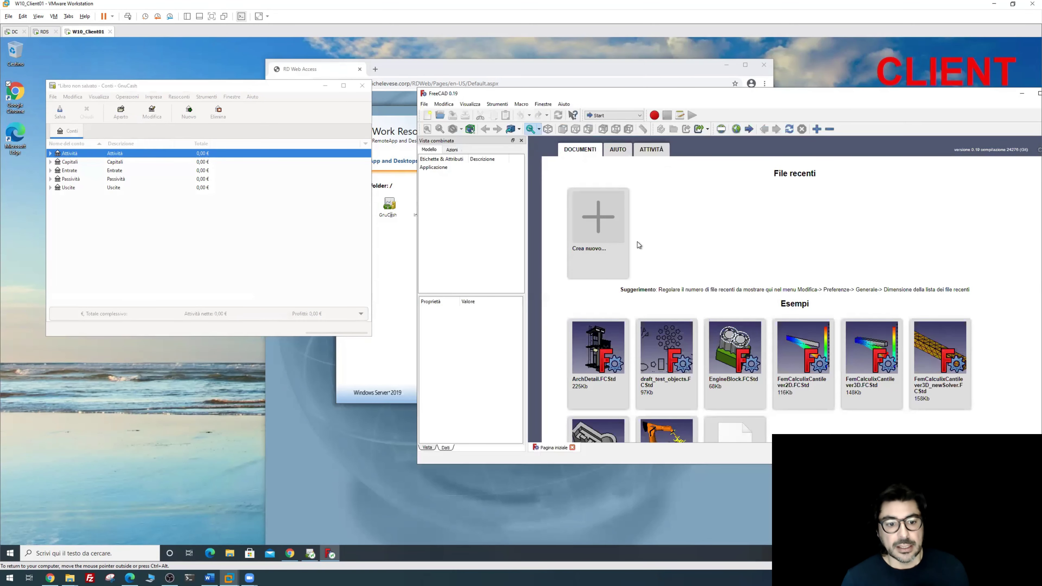
# - Inspect the processes running locally on W10_Client01 in Task Manager for the RemoteApp programs, and close it
pyautogui.rightClick(475, 555)
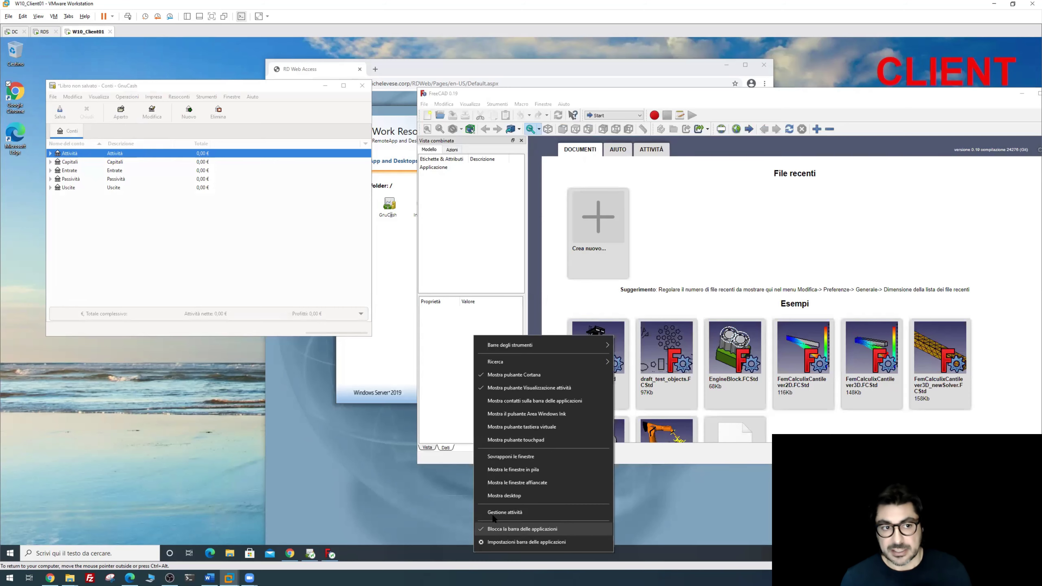
pyautogui.click(428, 296)
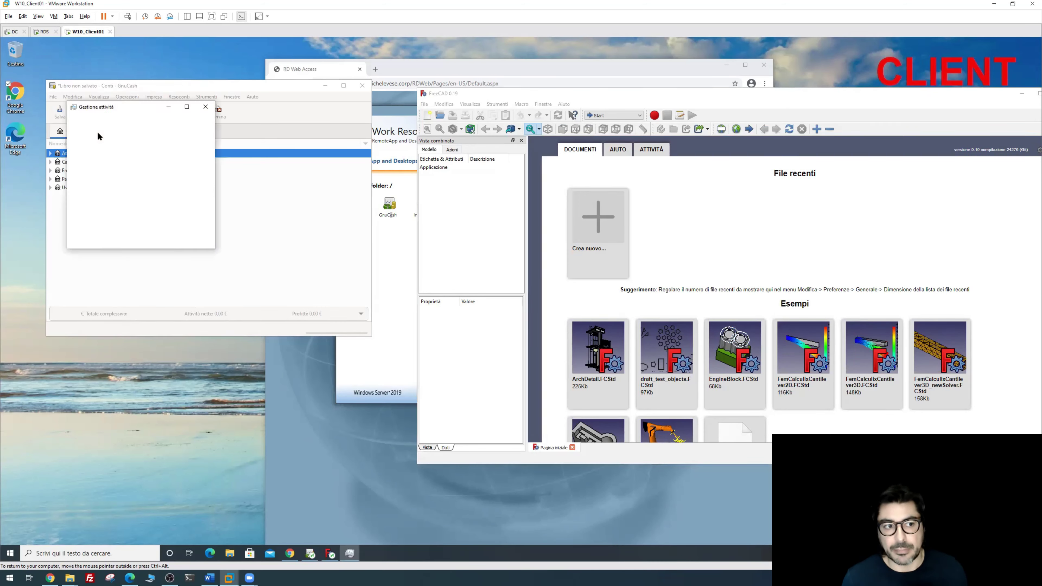
pyautogui.click(83, 237)
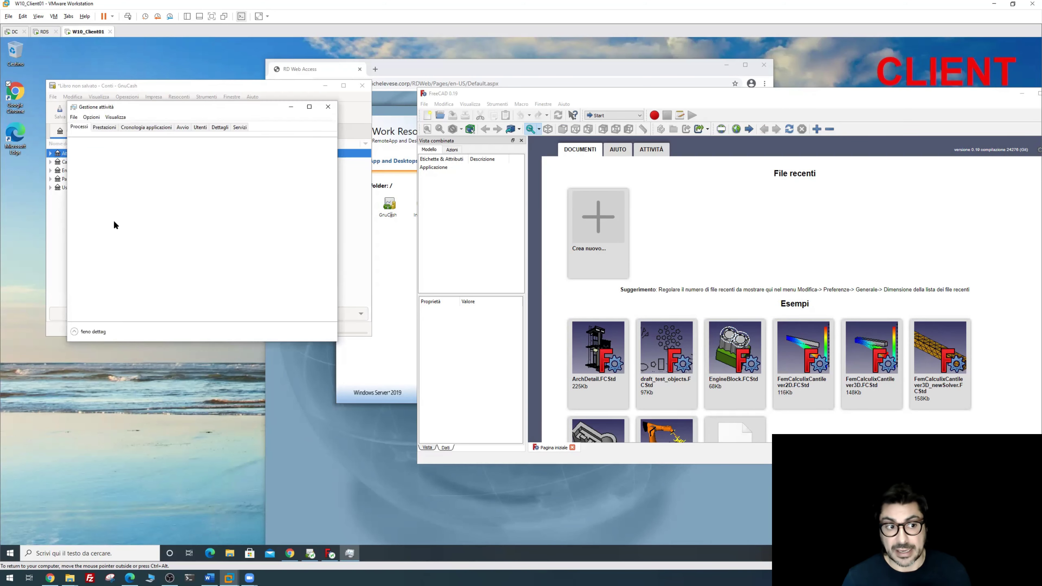
pyautogui.scroll(-2, 122, 253)
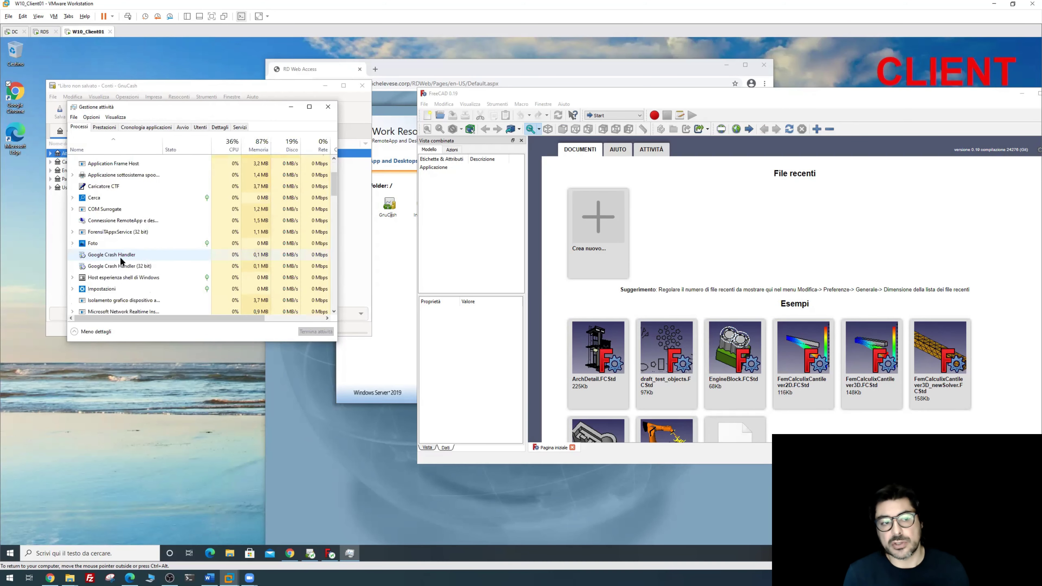
pyautogui.scroll(3, 132, 259)
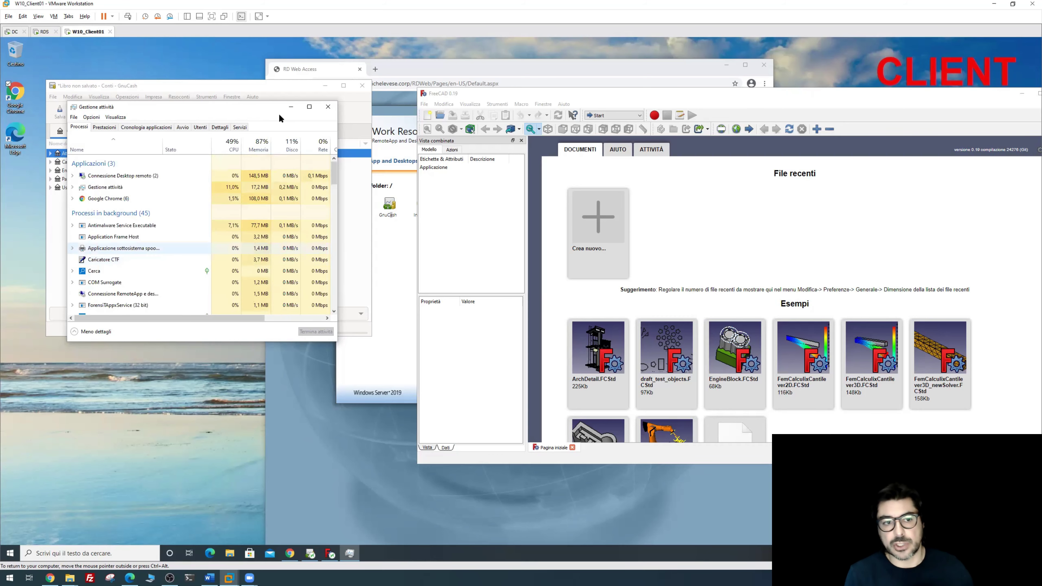
pyautogui.click(328, 108)
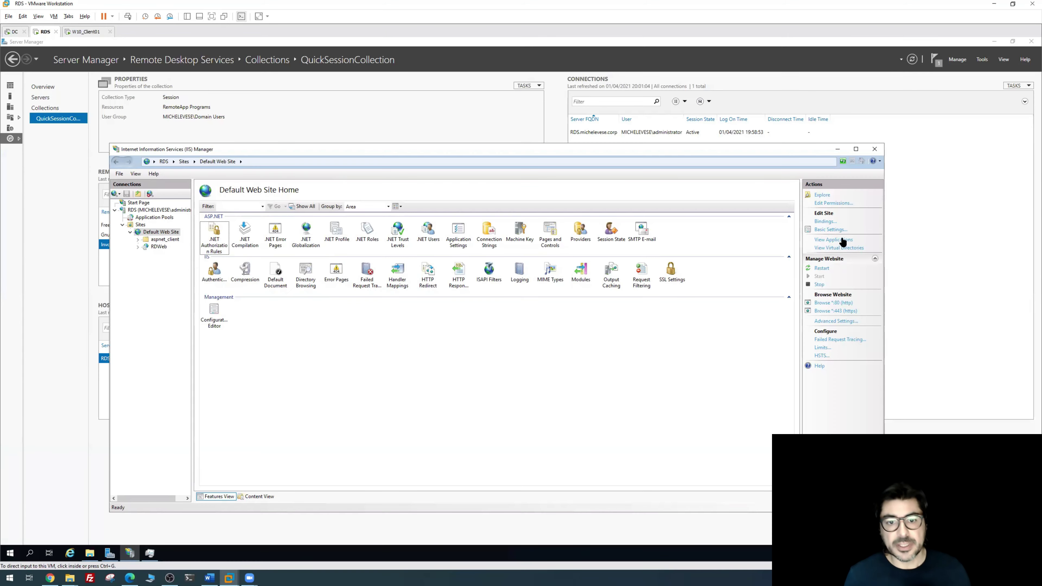
# - On the RDS virtual machine, open the Default Web Site's https binding on port 443 and show its SSL certificate's details
pyautogui.click(826, 221)
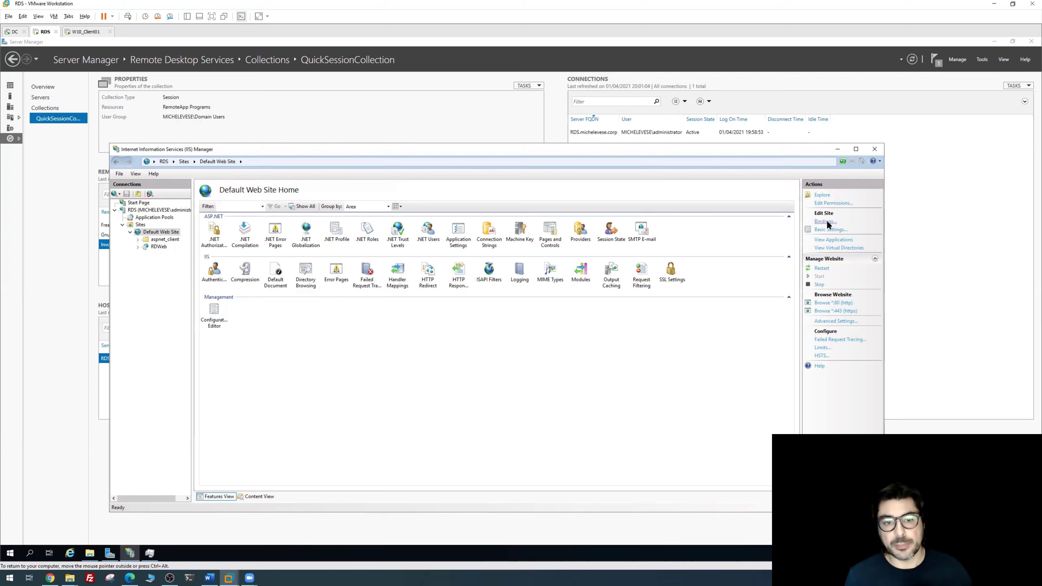
pyautogui.click(416, 292)
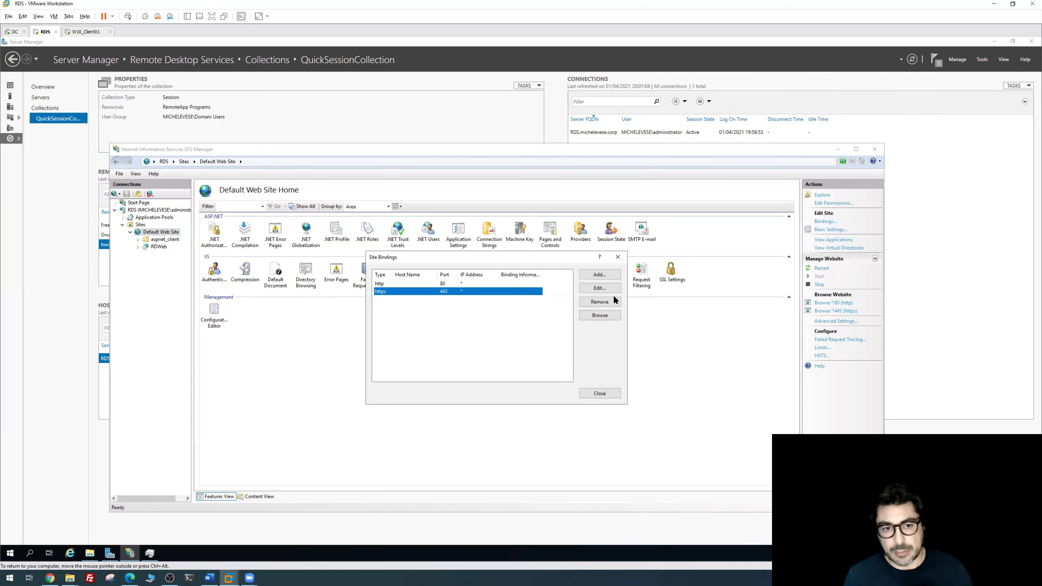
pyautogui.click(601, 288)
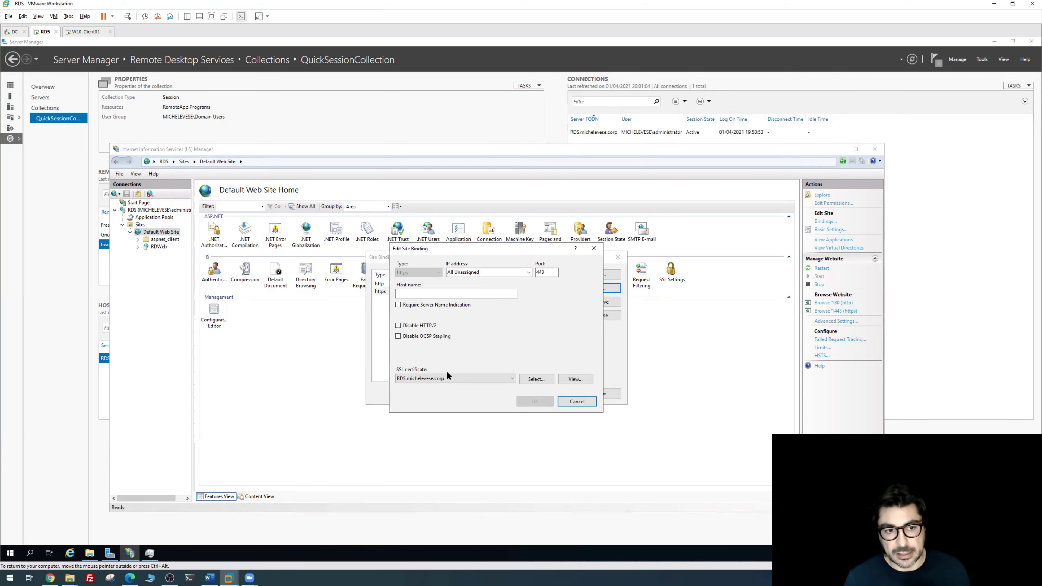
pyautogui.click(570, 380)
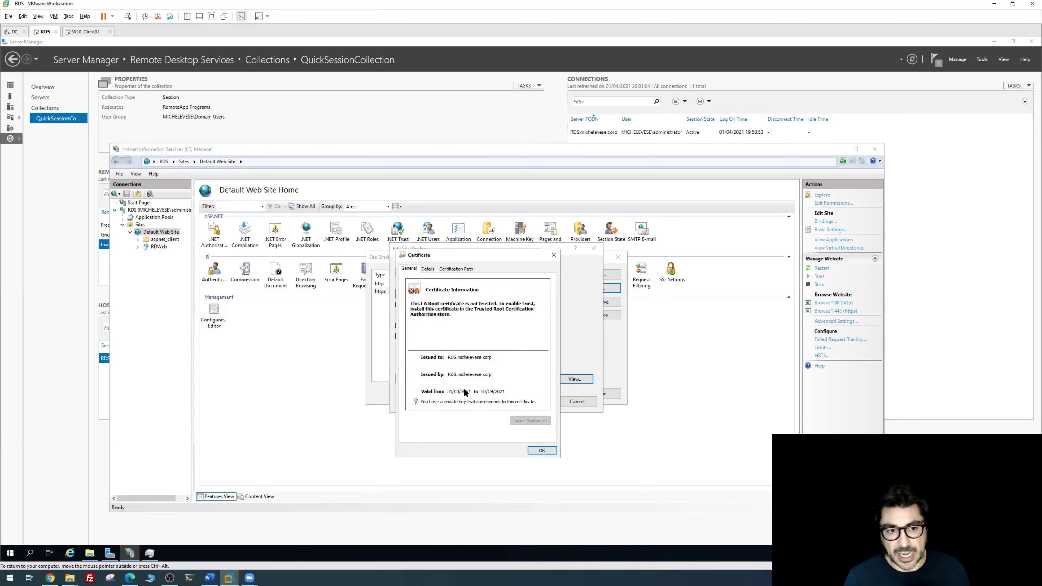
pyautogui.click(427, 269)
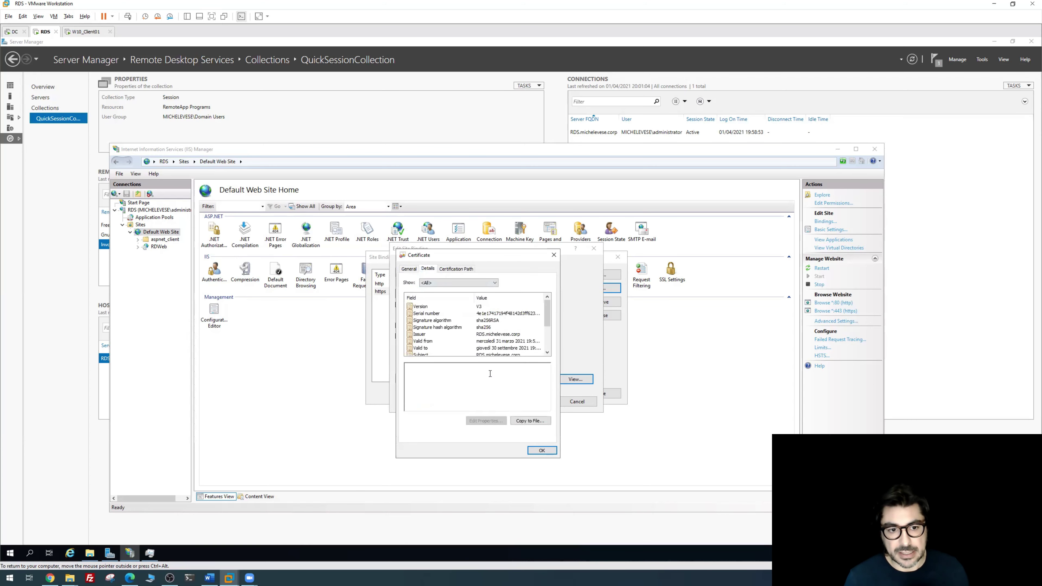
# - Export the certificate without its private key as DER Encoded Binary X.509 to \\dc\c$\RDS.cer, and close the binding dialogs
pyautogui.click(520, 420)
pyautogui.click(541, 452)
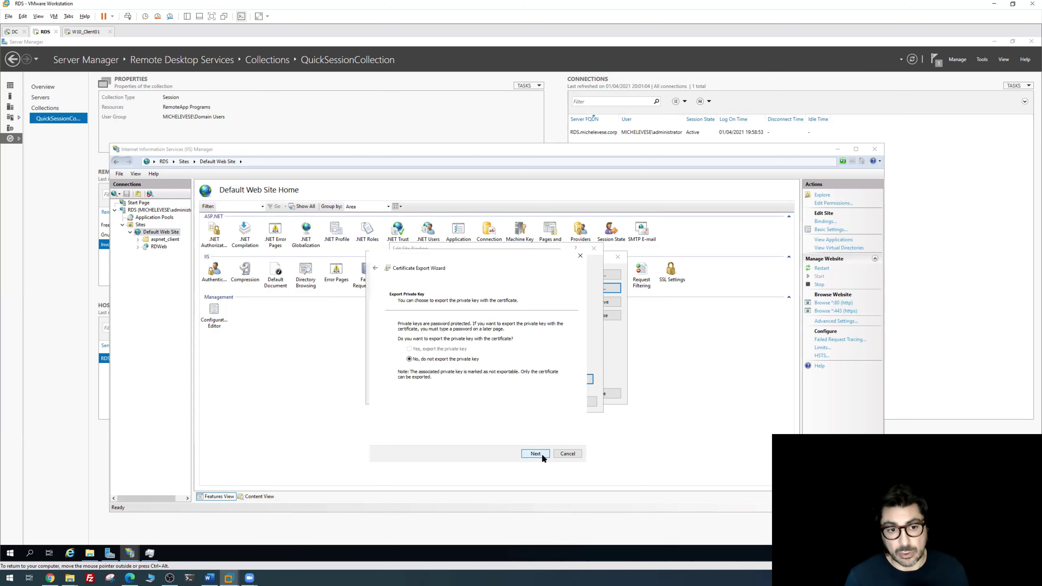
pyautogui.click(542, 452)
pyautogui.click(541, 453)
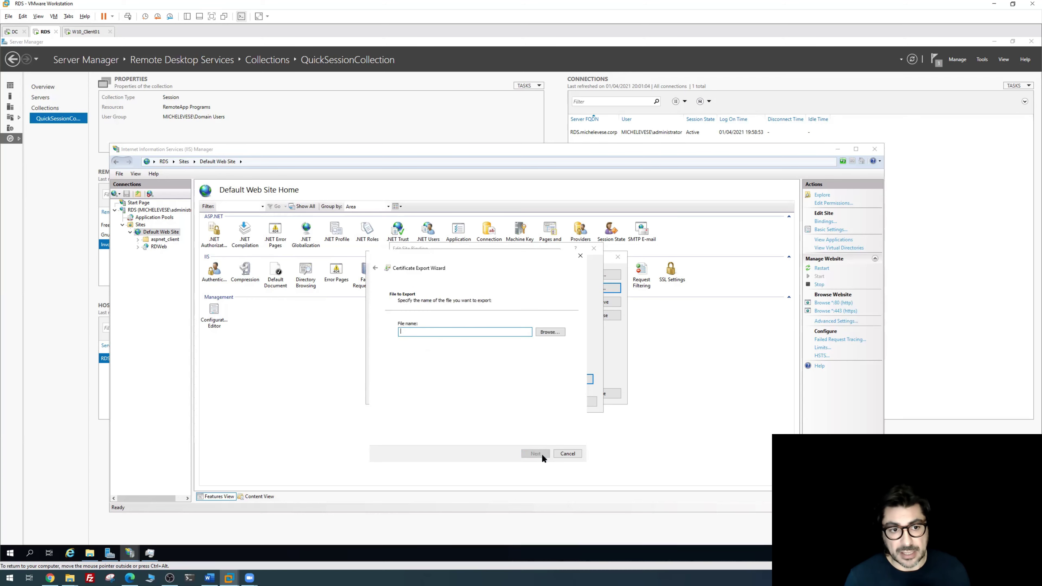
pyautogui.click(549, 331)
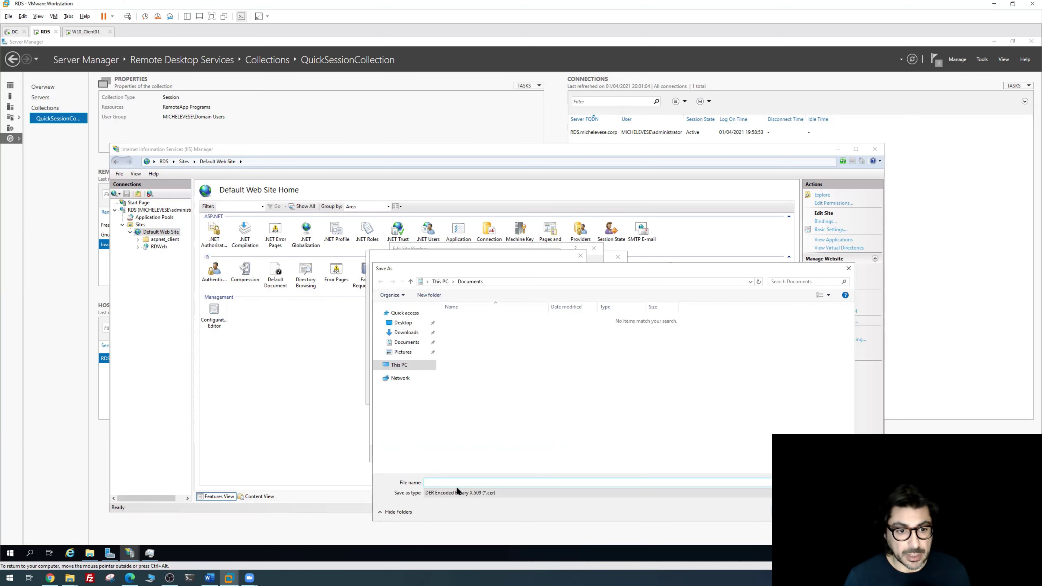
pyautogui.write('c$')
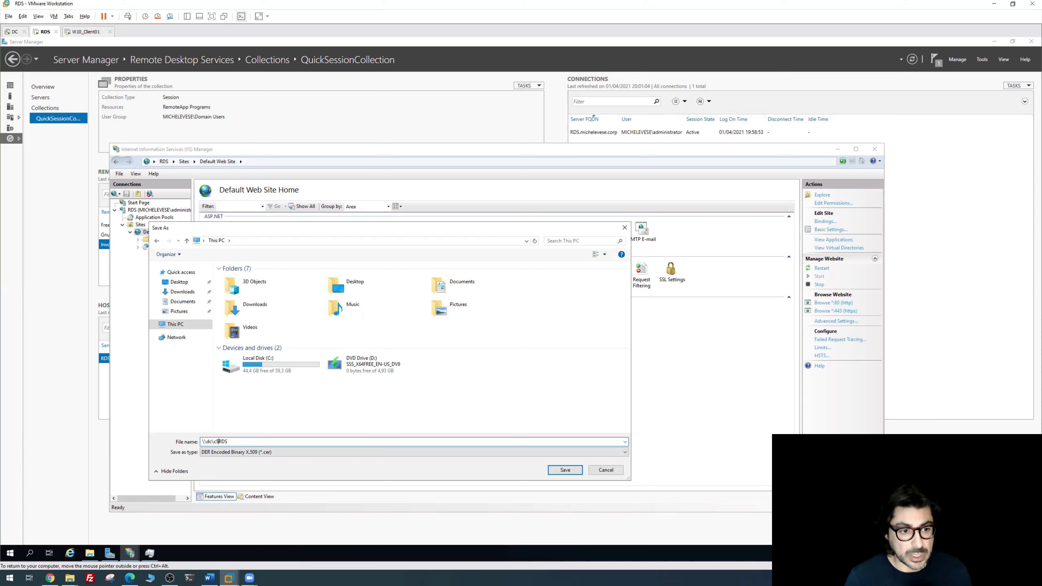
pyautogui.write('\\')
pyautogui.press('Return')
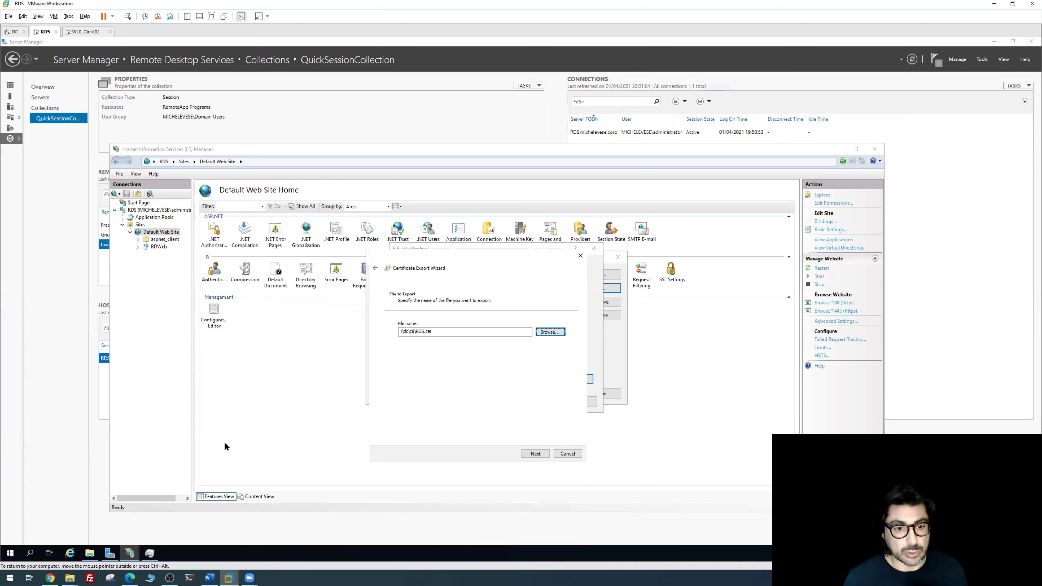
pyautogui.click(535, 454)
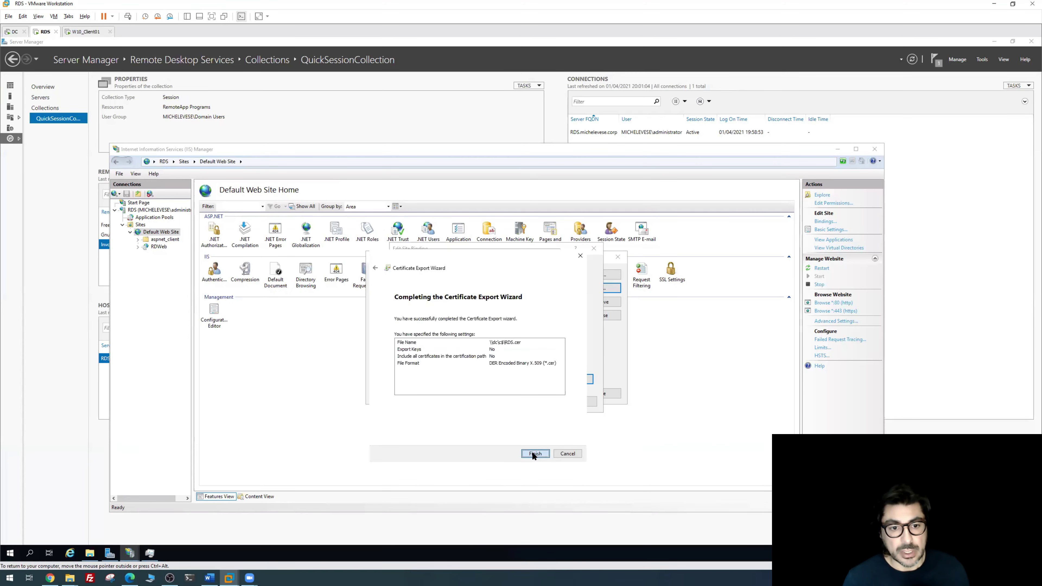
pyautogui.click(534, 453)
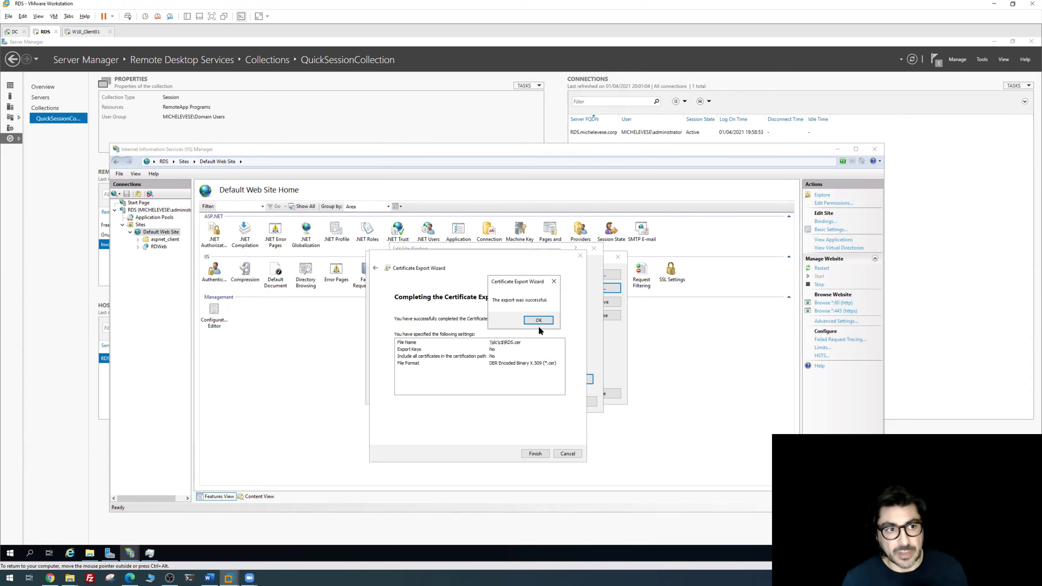
pyautogui.click(539, 320)
pyautogui.click(541, 450)
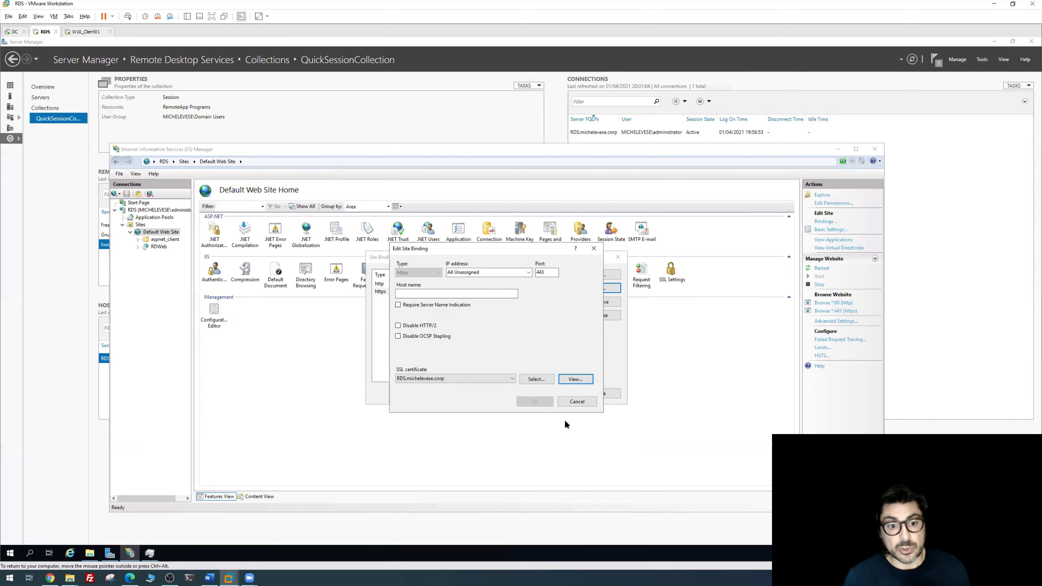
pyautogui.click(572, 400)
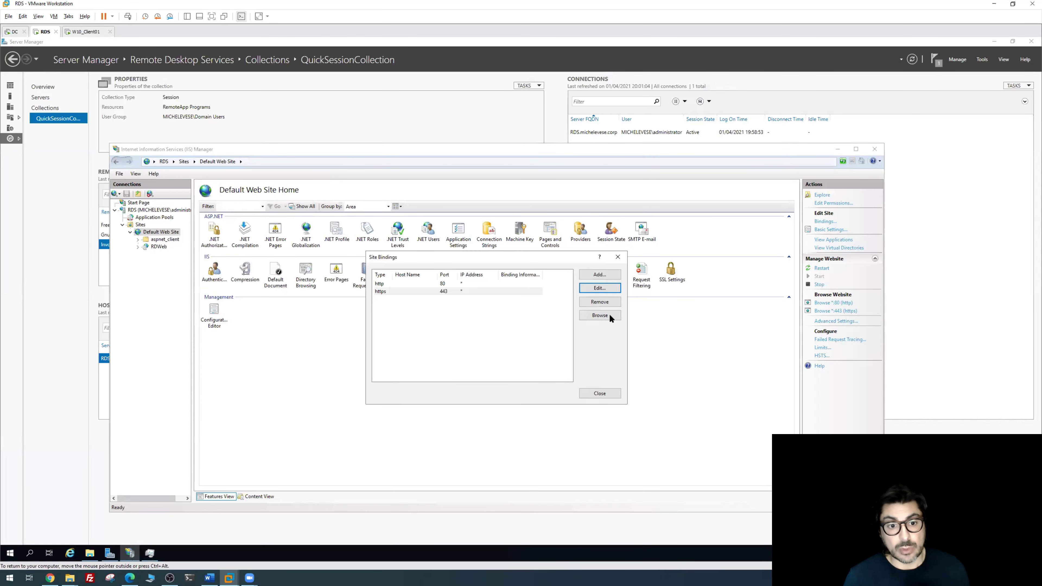
pyautogui.click(591, 390)
# - Switch to the DC virtual machine and open the Default Domain Policy for editing in Group Policy Management, showing its Public Key Policies
pyautogui.click(14, 31)
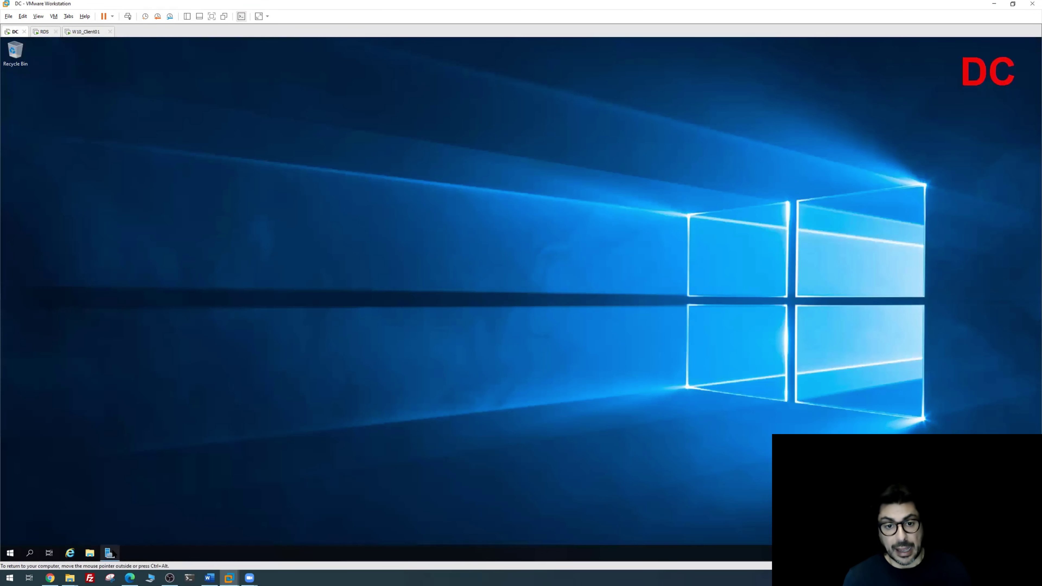
pyautogui.click(111, 554)
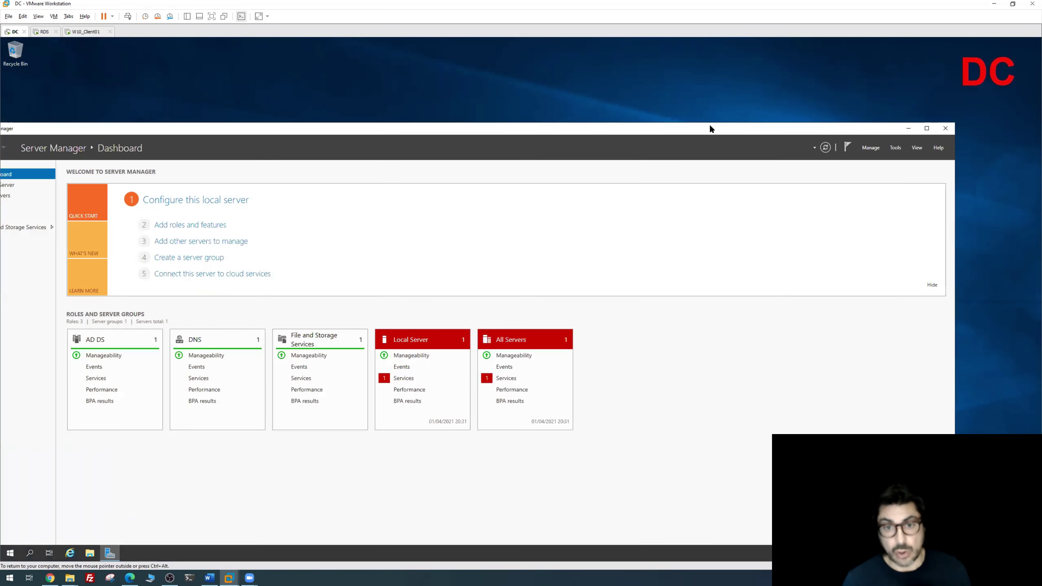
pyautogui.click(895, 147)
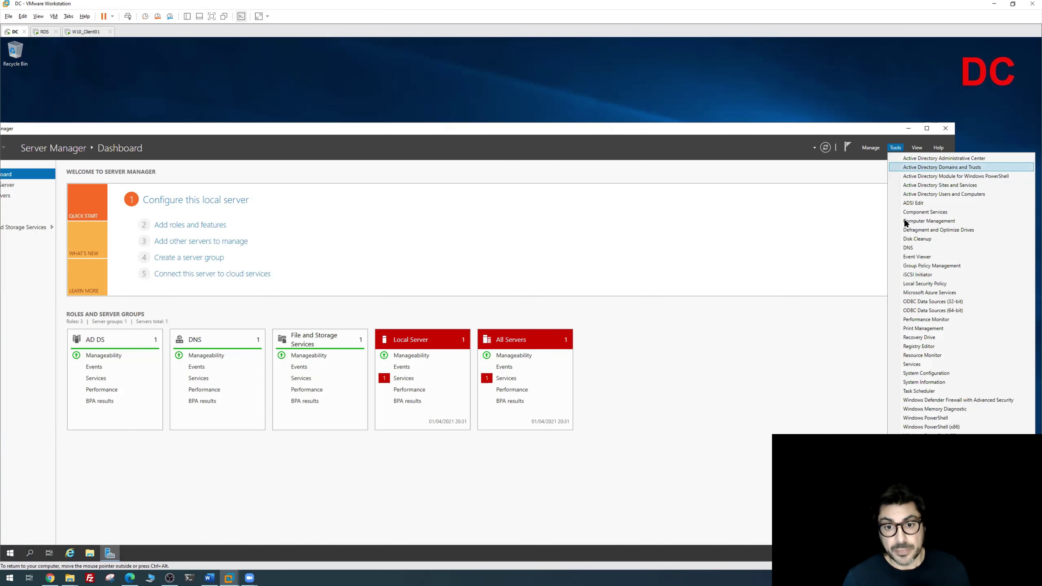
pyautogui.click(920, 266)
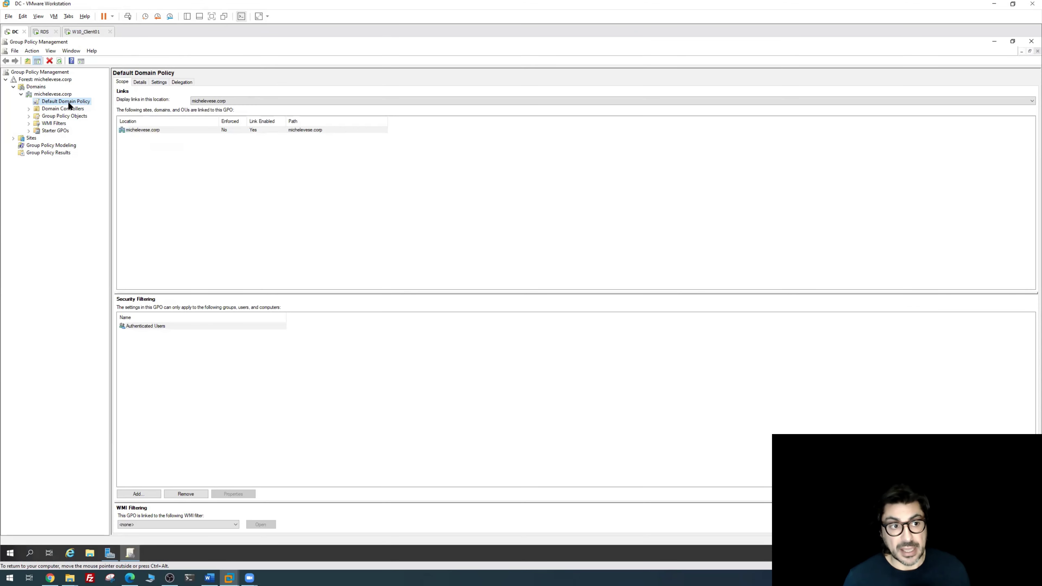
pyautogui.rightClick(68, 102)
pyautogui.click(79, 108)
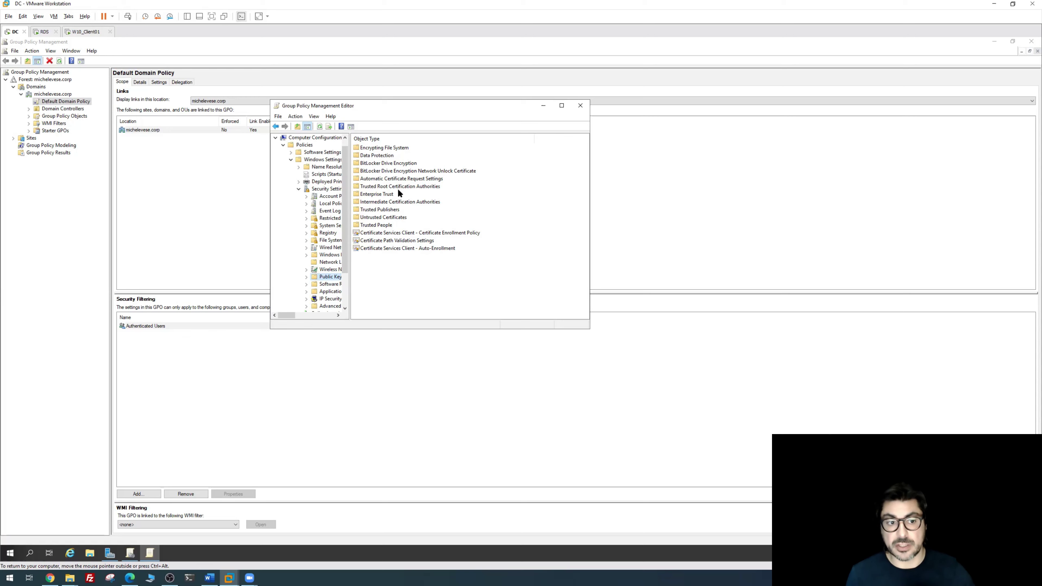
# - Start importing a certificate into the policy's Trusted Root Certification Authorities and choose the RDS security certificate on Local Disk (C:)
pyautogui.rightClick(398, 186)
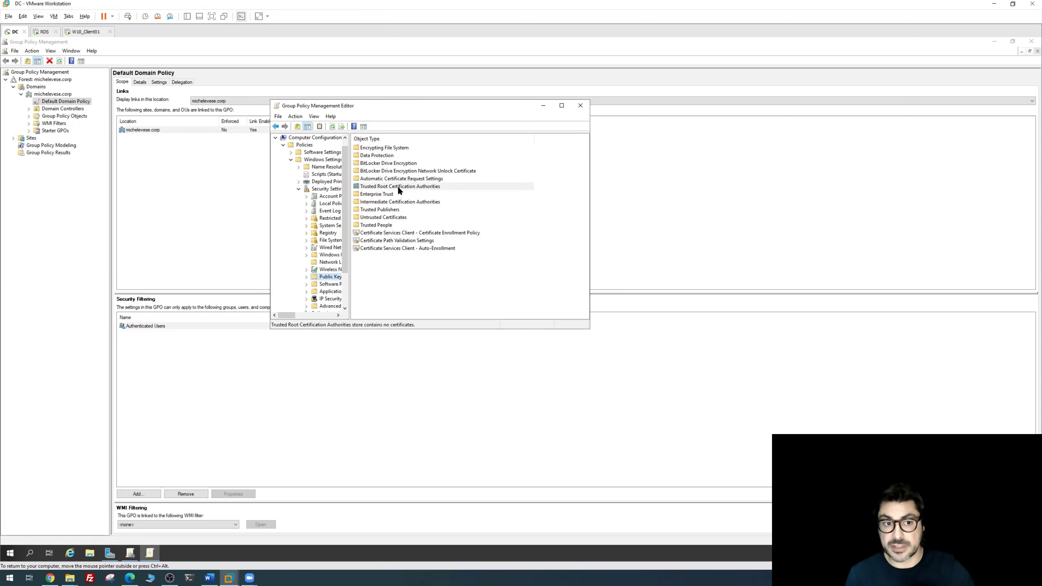
pyautogui.click(407, 192)
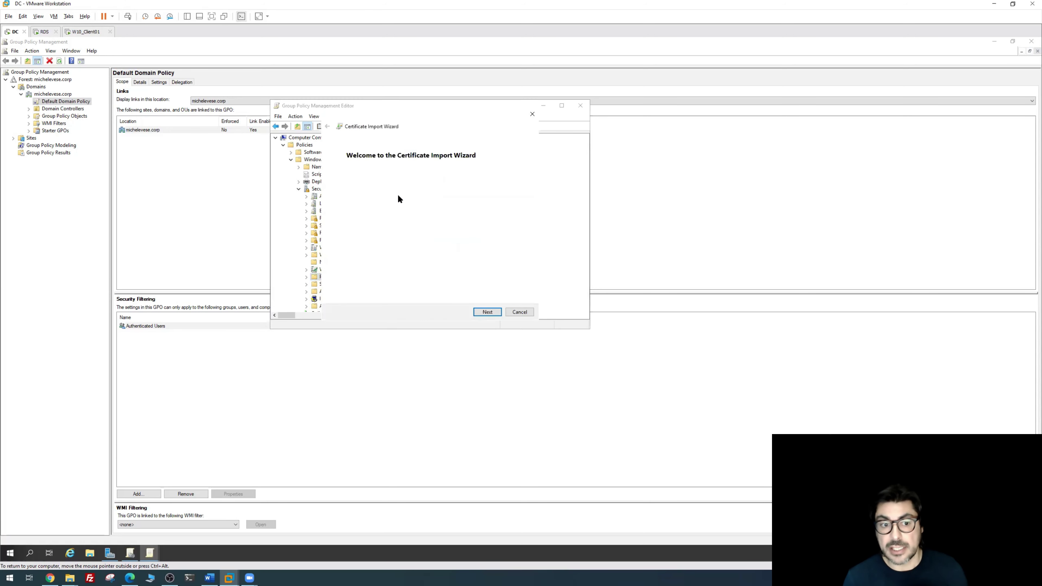
pyautogui.click(488, 312)
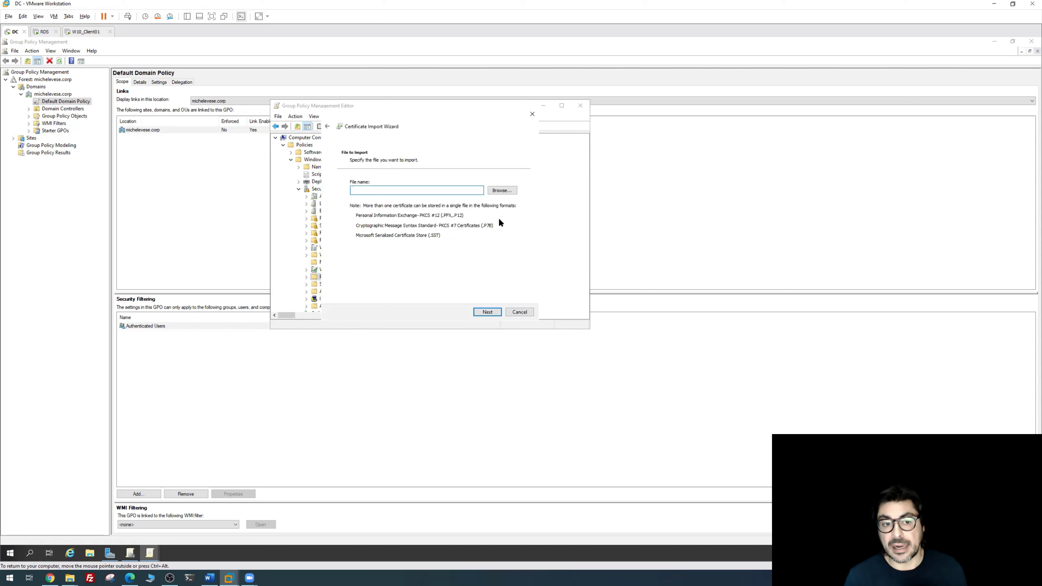
pyautogui.click(498, 190)
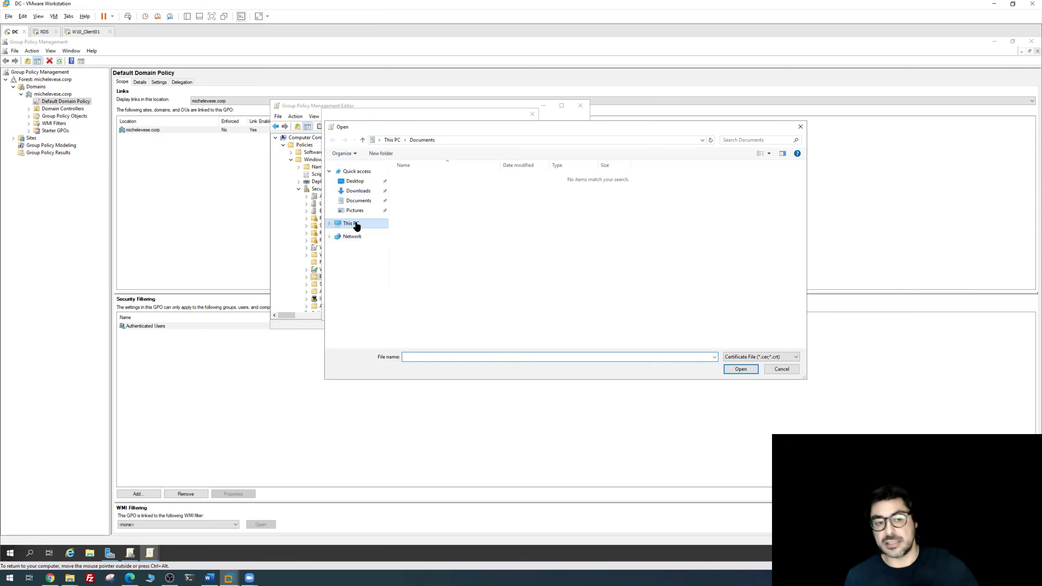
pyautogui.click(333, 224)
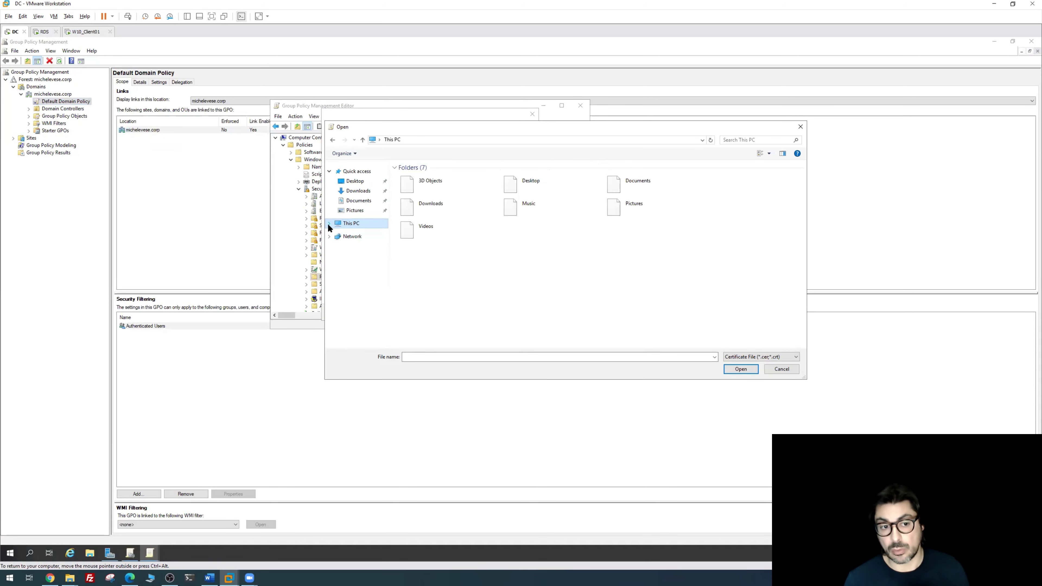
pyautogui.doubleClick(416, 262)
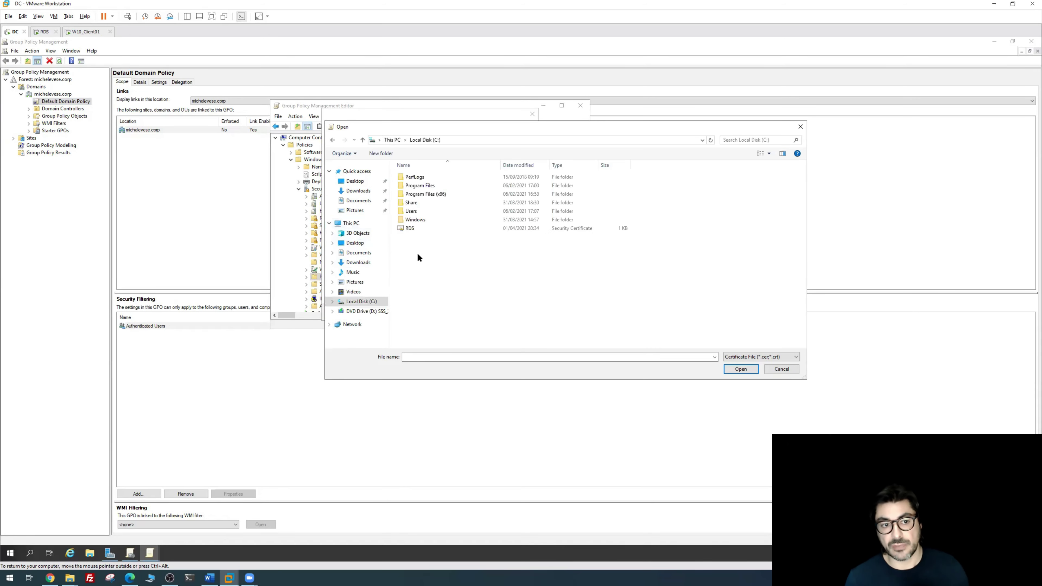
pyautogui.doubleClick(412, 226)
# - Complete the import with the certificate placed in the Trusted Root Certification Authorities store, and close the Group Policy Management Editor
pyautogui.click(484, 312)
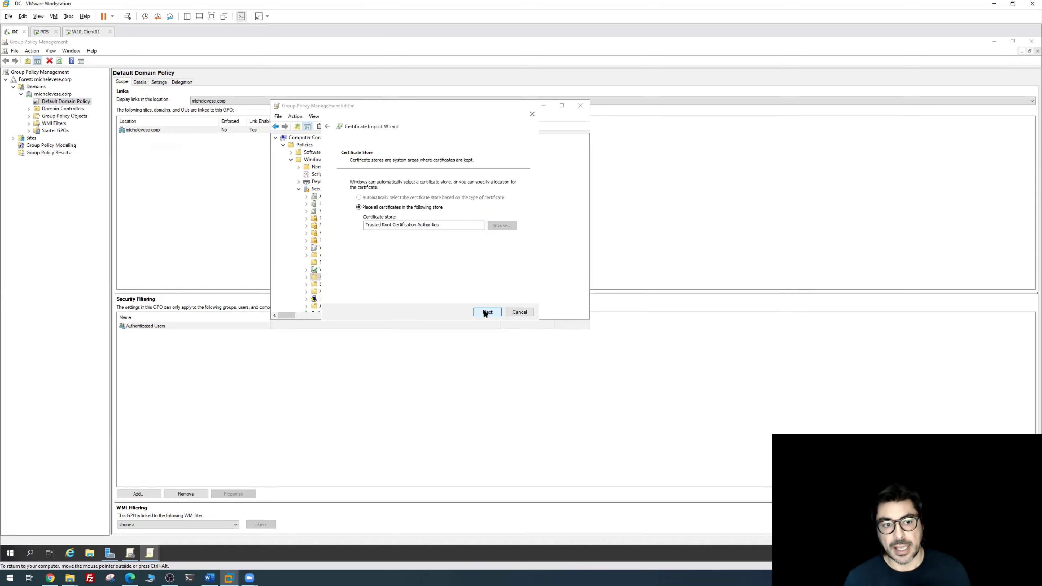
pyautogui.click(484, 311)
pyautogui.click(484, 311)
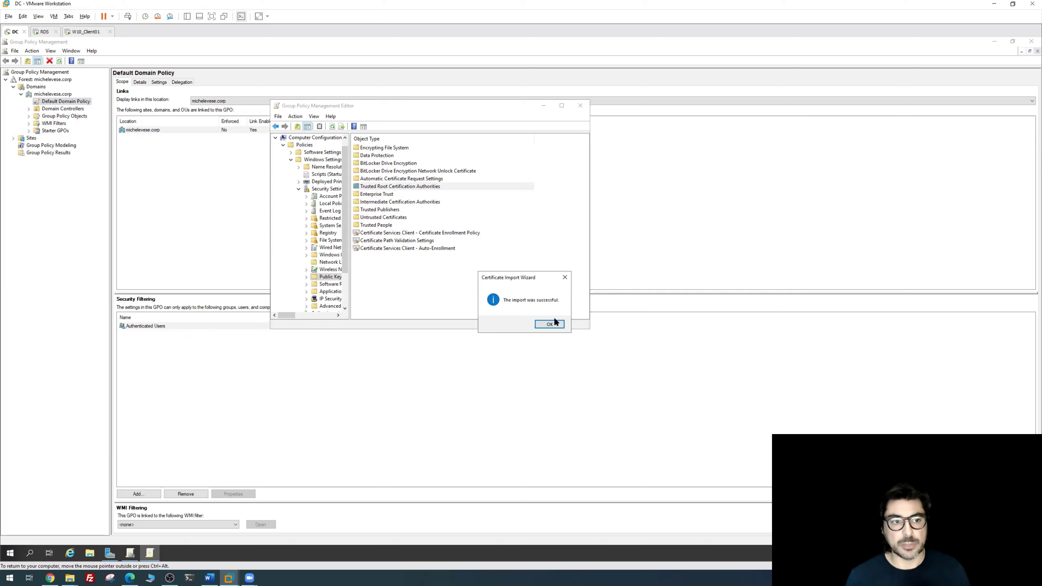
pyautogui.click(549, 323)
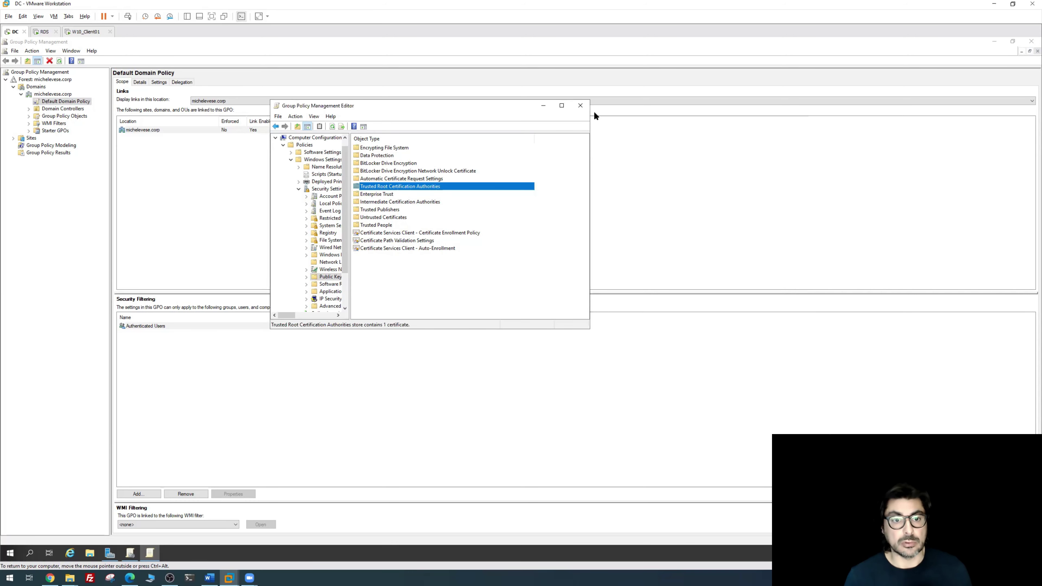
pyautogui.click(580, 106)
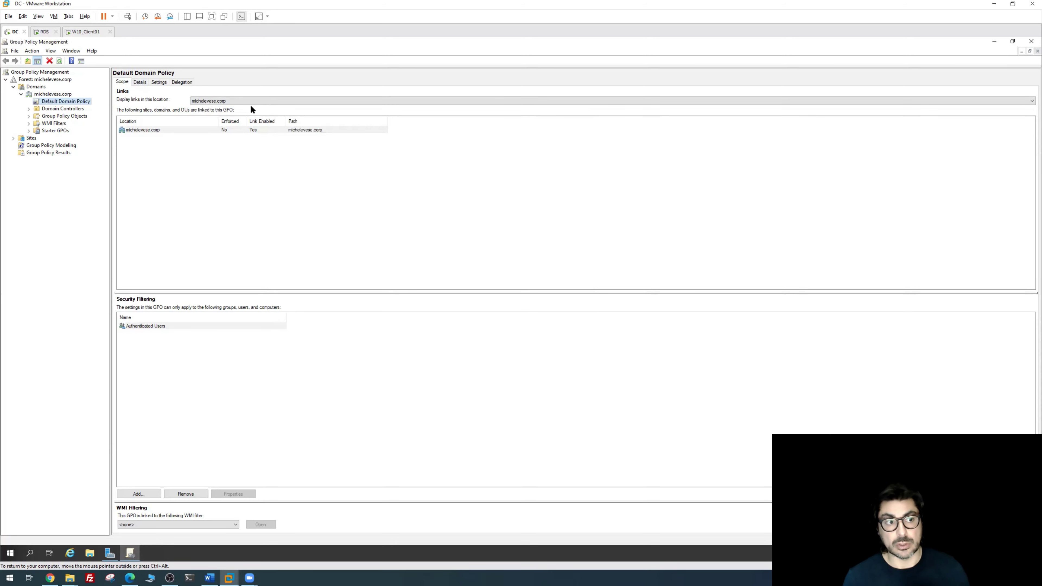
# - Switch to the W10_Client01 virtual machine and run gpupdate in a command prompt
pyautogui.click(45, 33)
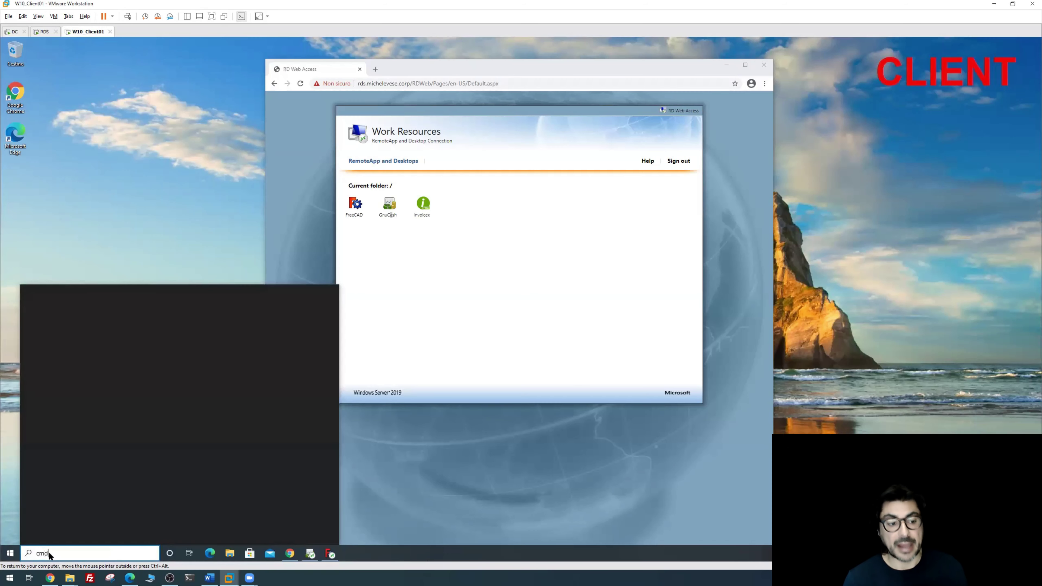
pyautogui.press('Escape')
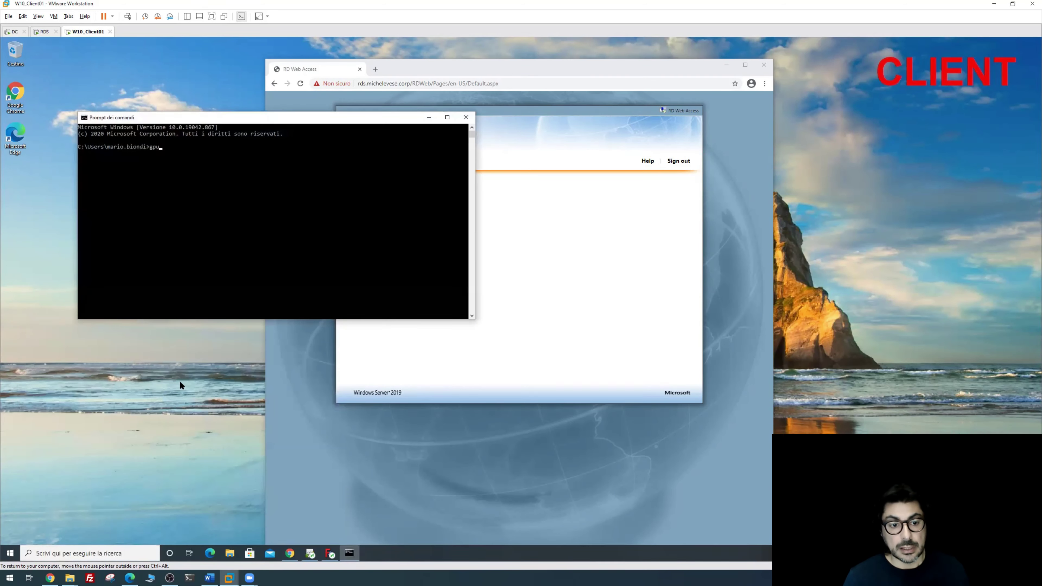
pyautogui.press('Return')
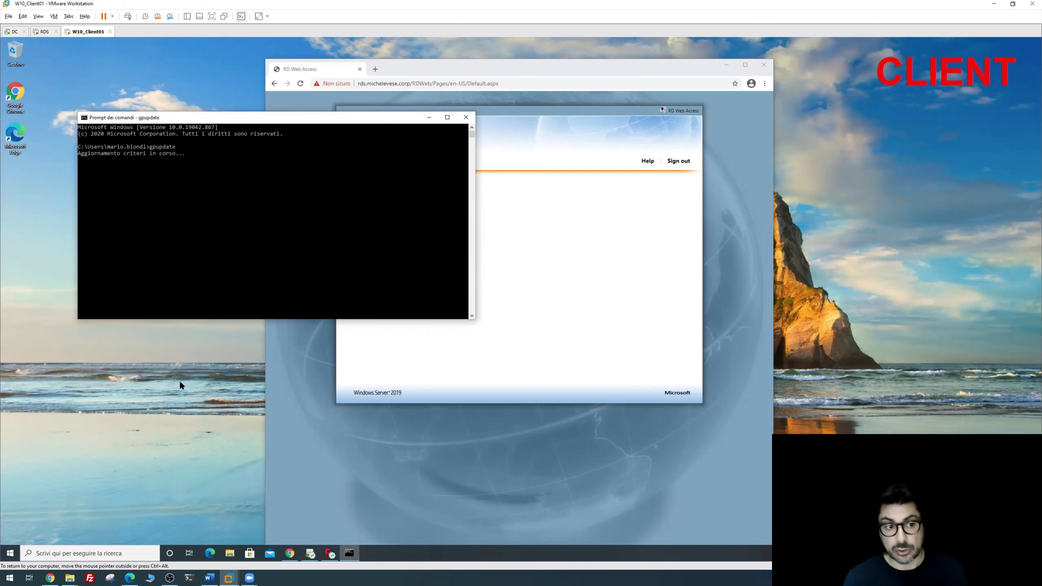
# - Check the certificate trust of the RDS server's HTTPS page /RDWeb/Pages/en-US/Default.aspx in Google Chrome, and close the browser
pyautogui.click(11, 552)
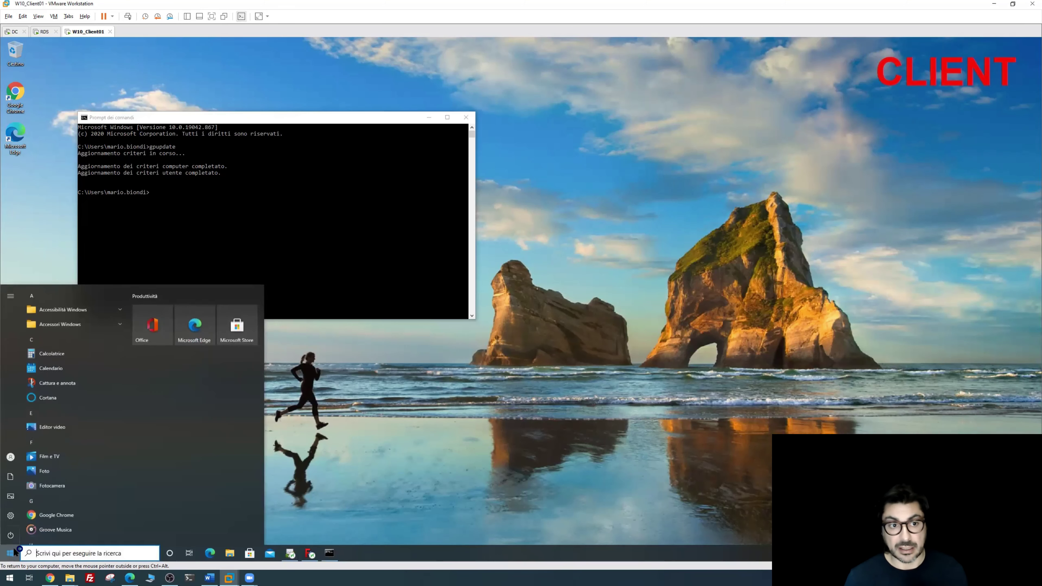
pyautogui.click(38, 514)
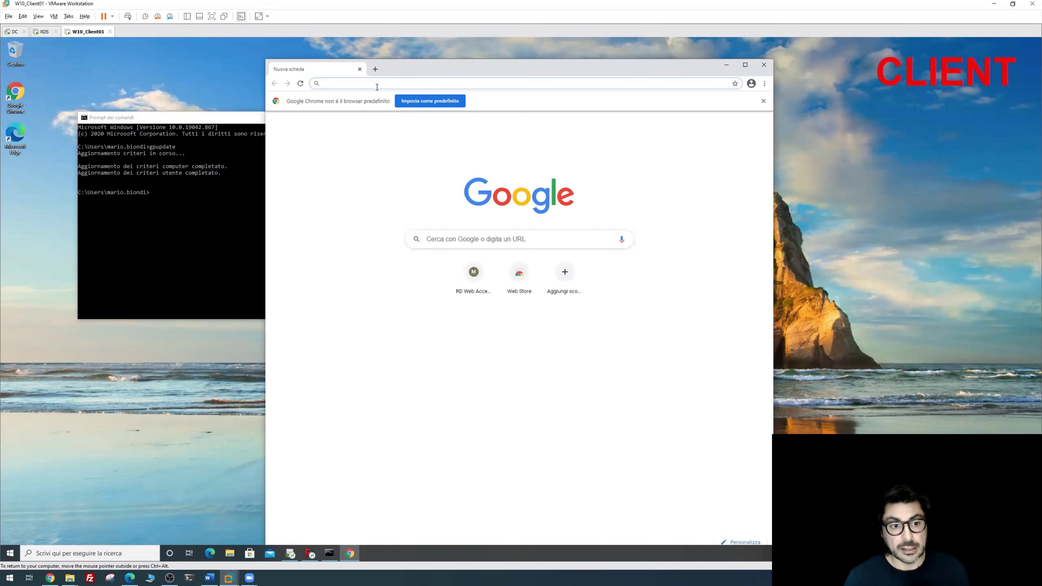
pyautogui.write('https://rds.michelevese.corp/RDWeb/Pages/en-US/Default.aspx')
pyautogui.press('Return')
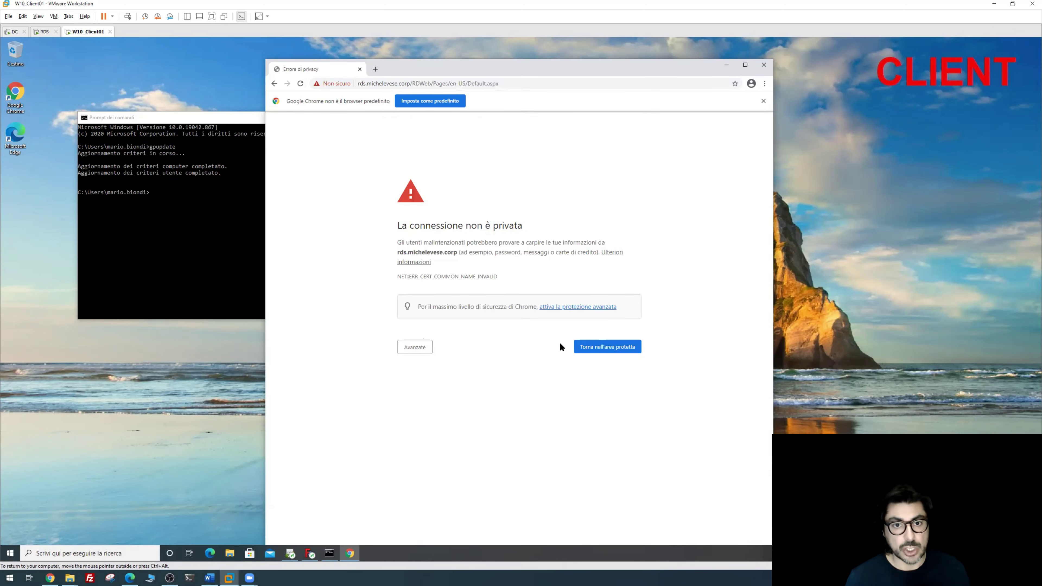
pyautogui.click(763, 65)
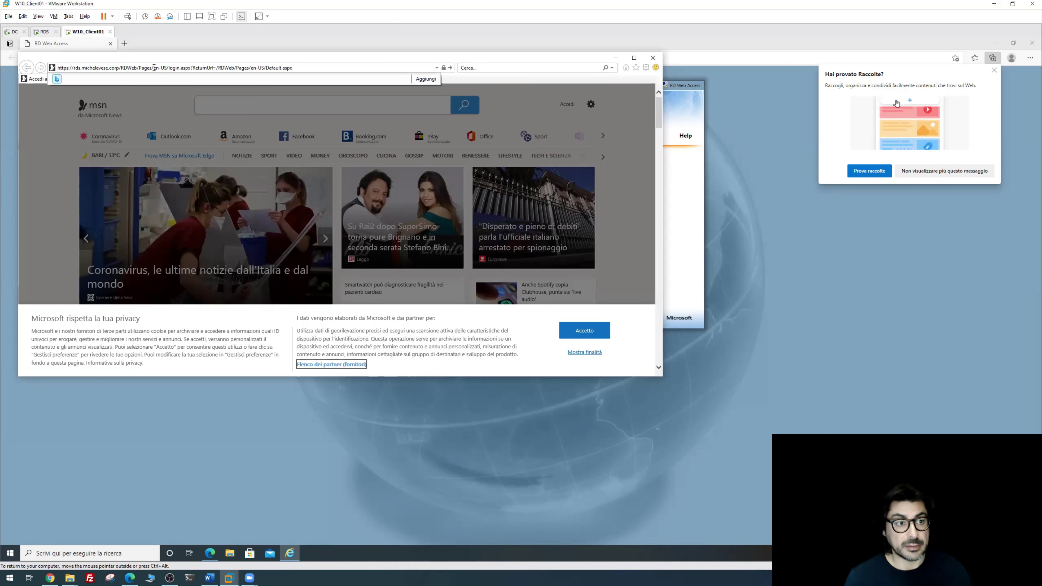
# - Sign in to RD Web Access in Internet Explorer with the domain user name and password, and copy the server's base HTTPS address
pyautogui.press('Return')
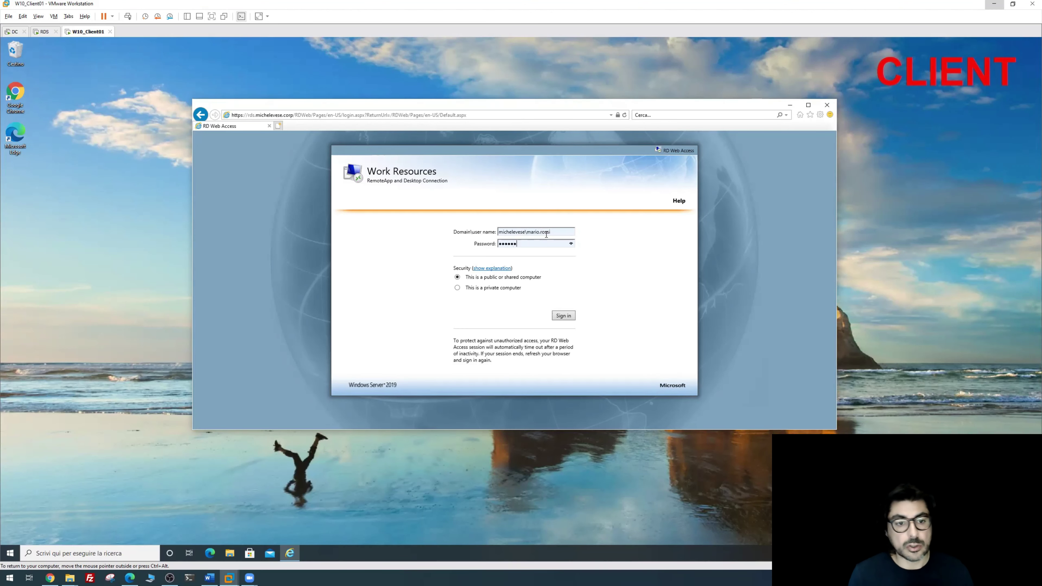
pyautogui.press('Return')
pyautogui.click(297, 115)
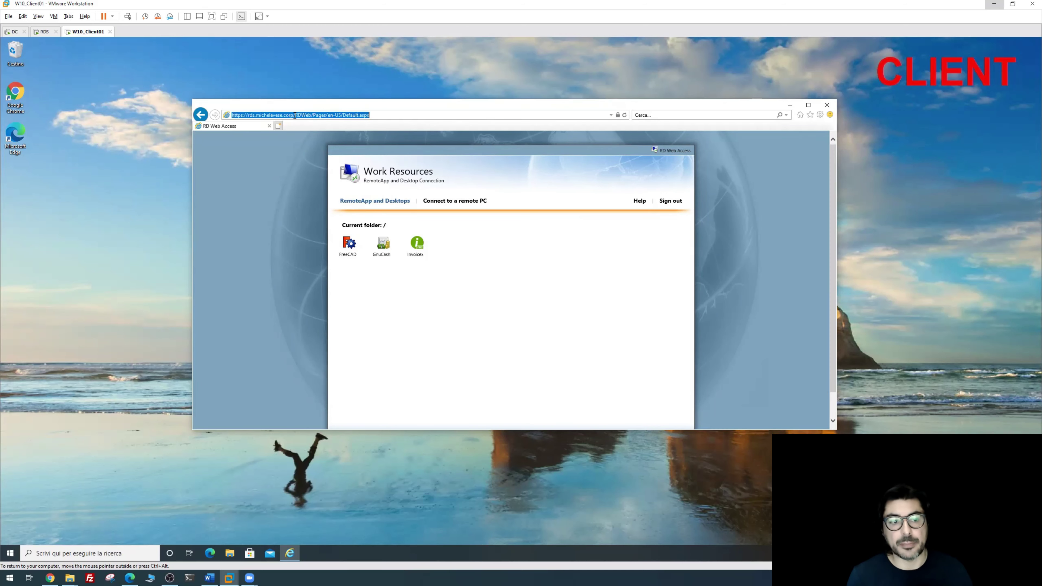
pyautogui.moveTo(297, 116); pyautogui.dragTo(232, 116)
pyautogui.hotkey('ctrl', 'c')
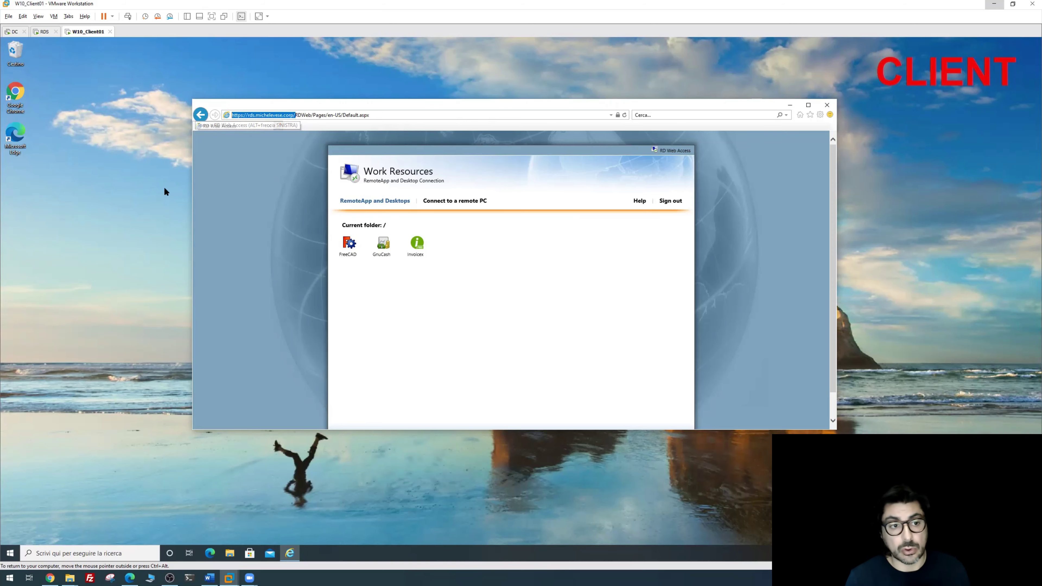
# - Open the client's Control Panel, search for "rem" and open Connessione RemoteApp e desktop
pyautogui.click(12, 555)
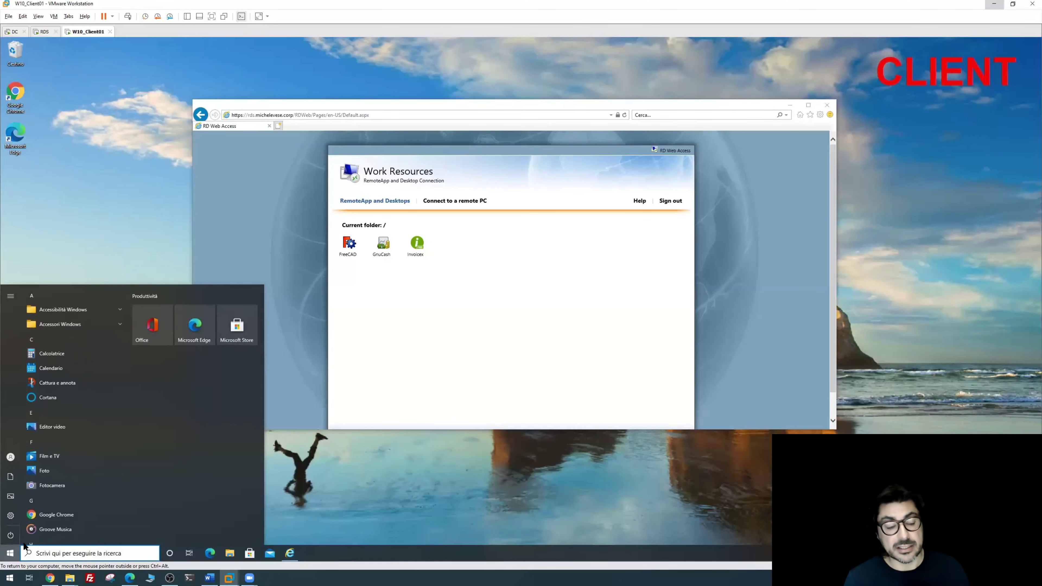
pyautogui.write('contr')
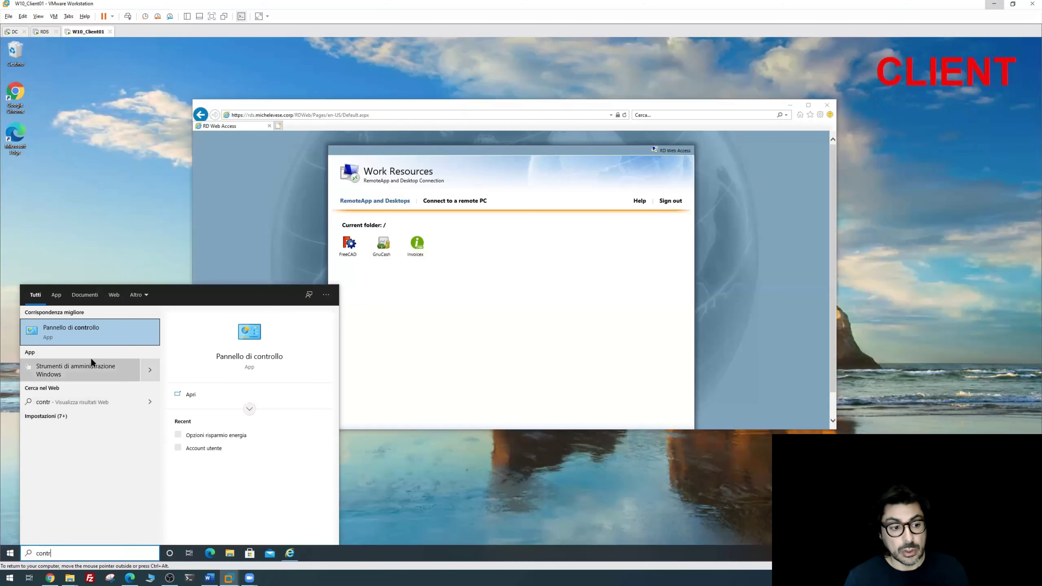
pyautogui.click(95, 339)
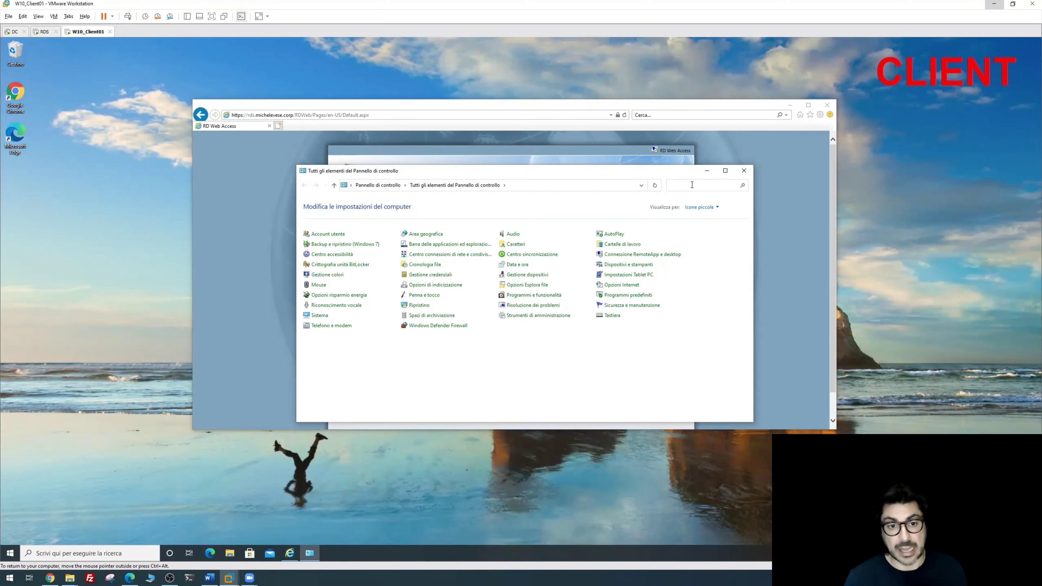
pyautogui.write('r')
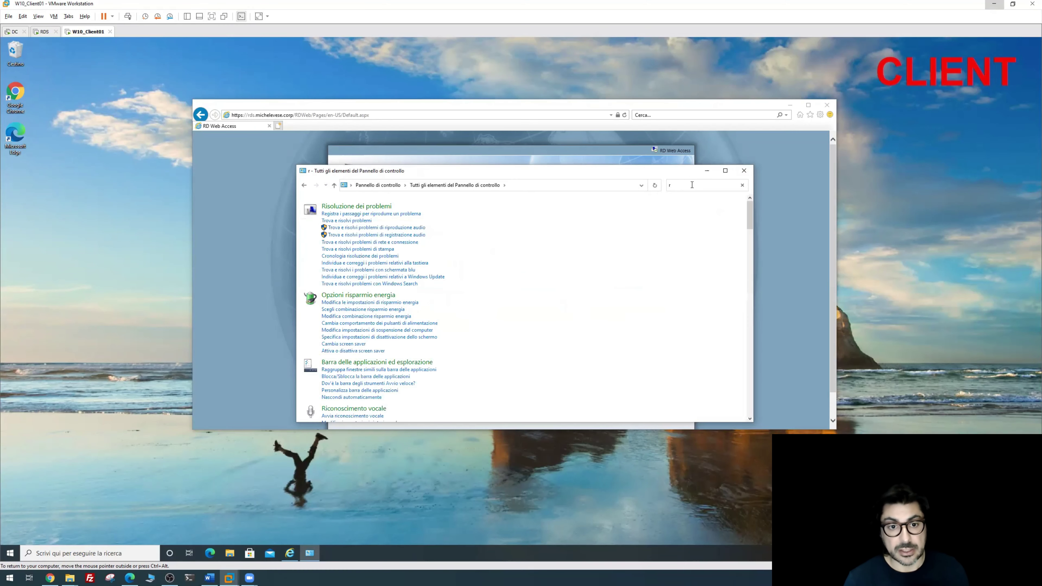
pyautogui.write('em')
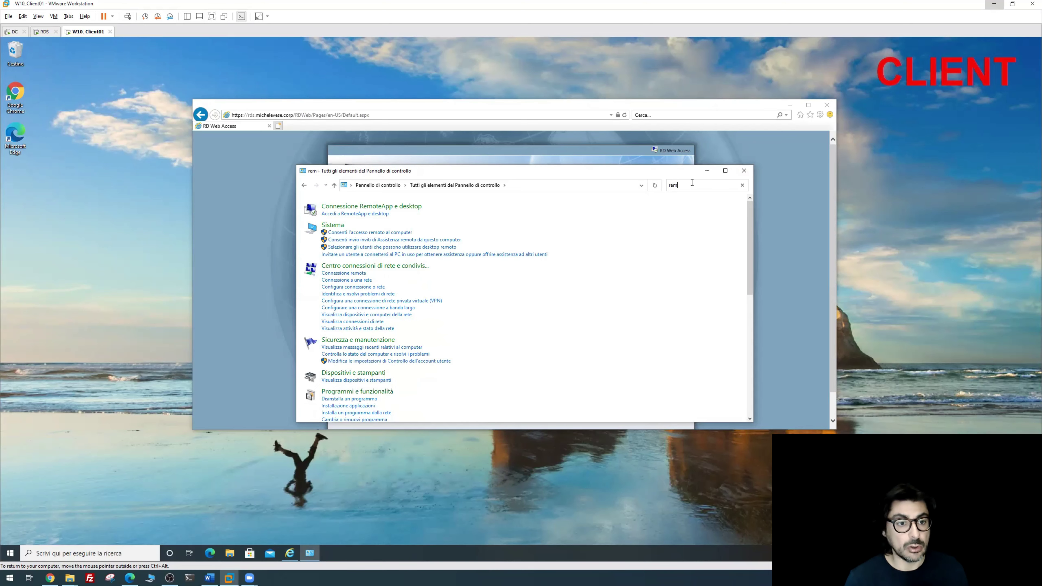
pyautogui.click(389, 209)
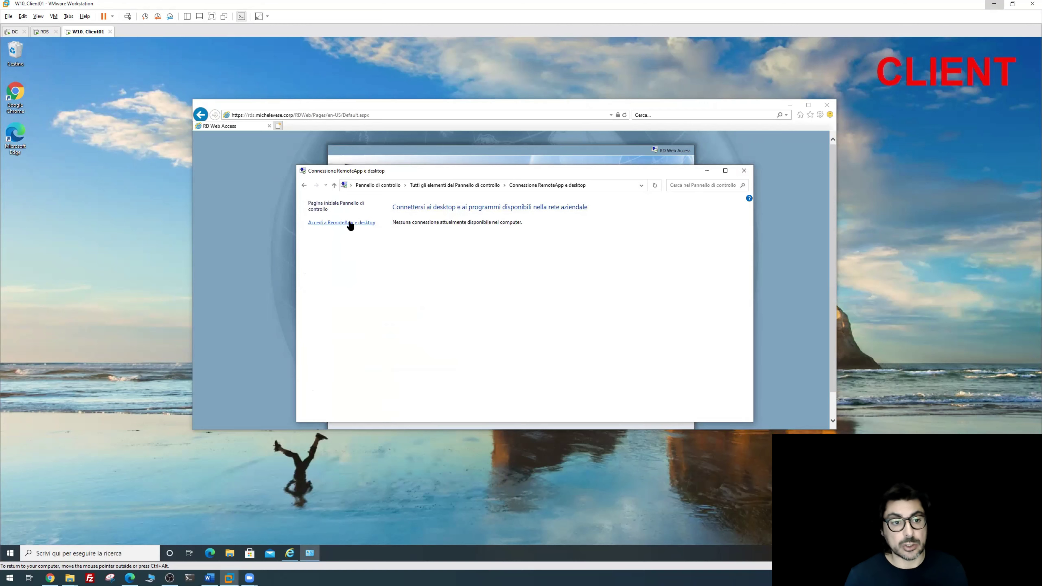
# - Set up a RemoteApp and desktop connection using the copied server URL, and authenticate with the domain user name and account password
pyautogui.click(348, 223)
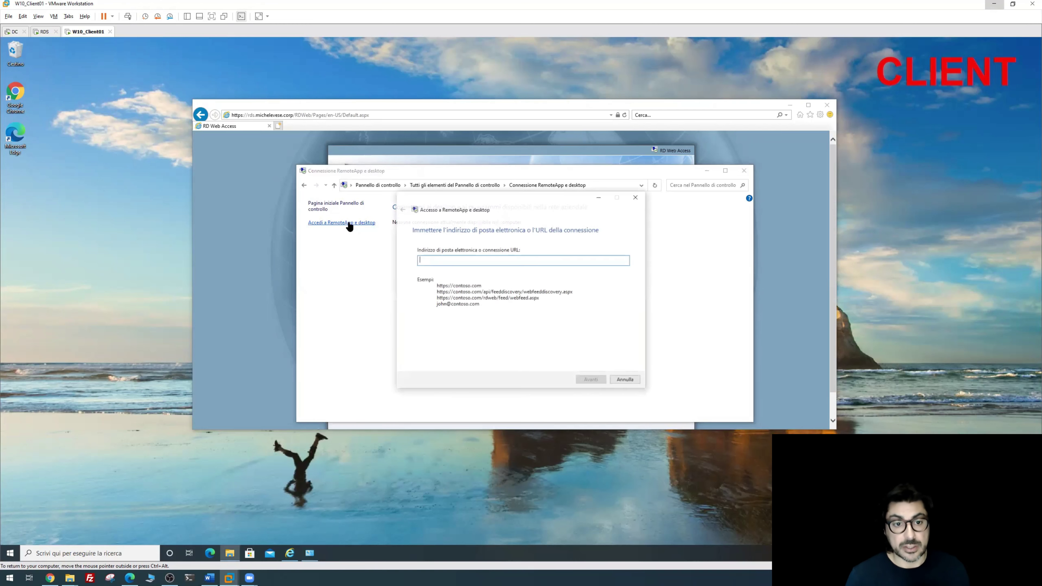
pyautogui.hotkey('ctrl', 'v')
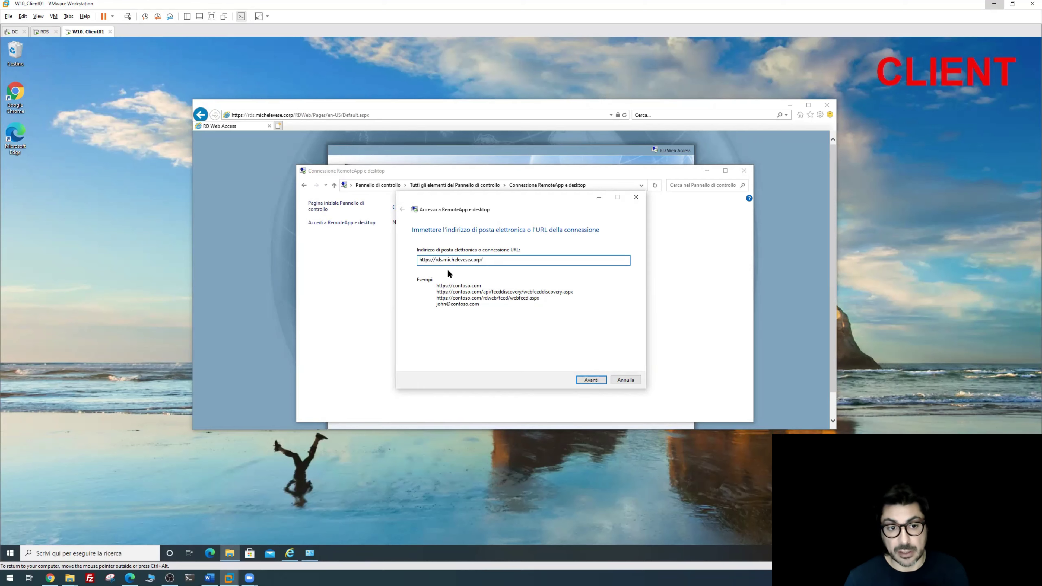
pyautogui.click(594, 381)
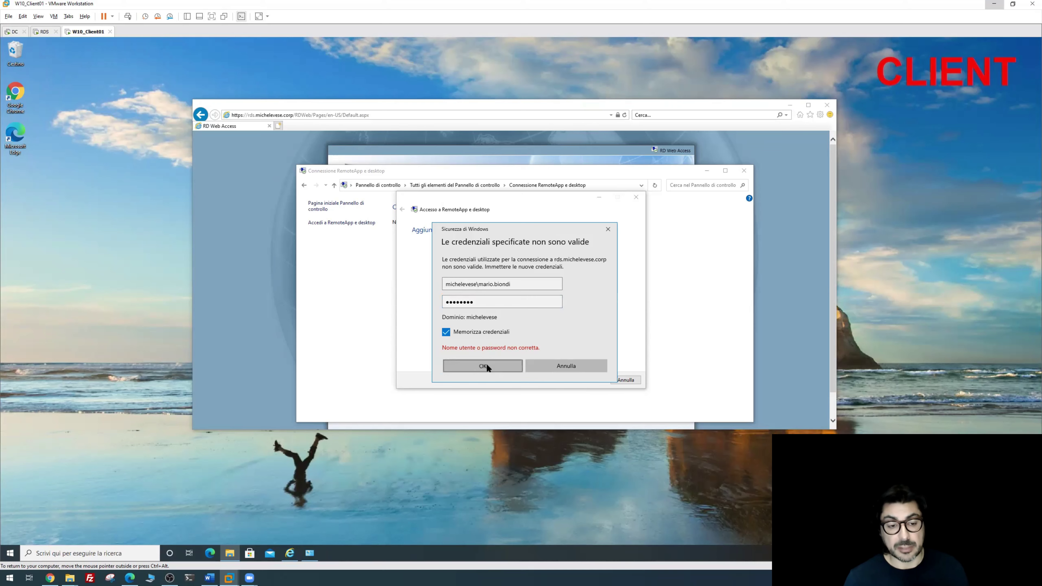
pyautogui.click(486, 363)
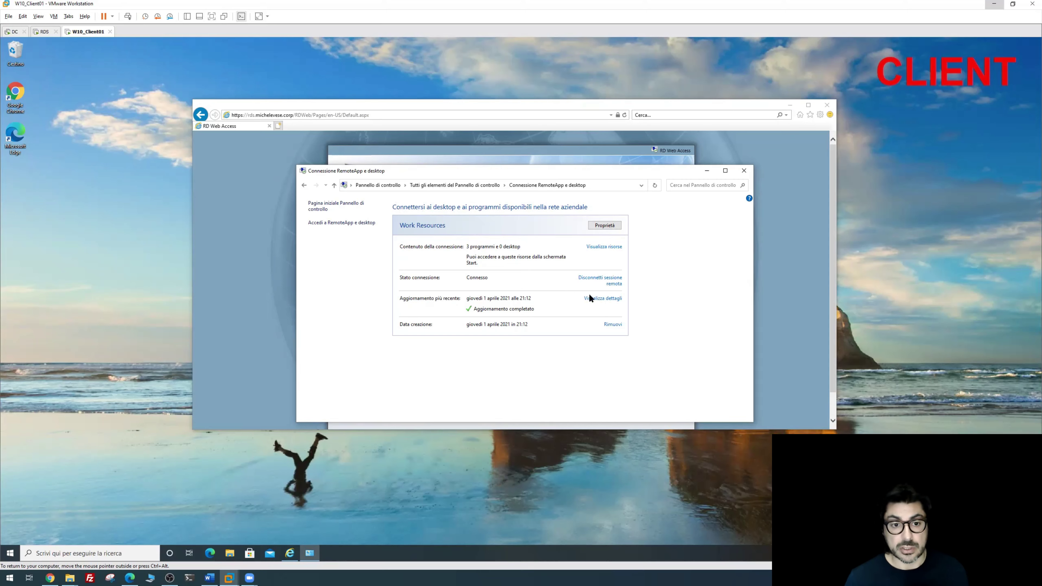
# - Show the Work Resources connection's programs, paste shortcuts to FreeCAD, GnuCash and Invoicex on the desktop, and close the connection windows
pyautogui.click(606, 248)
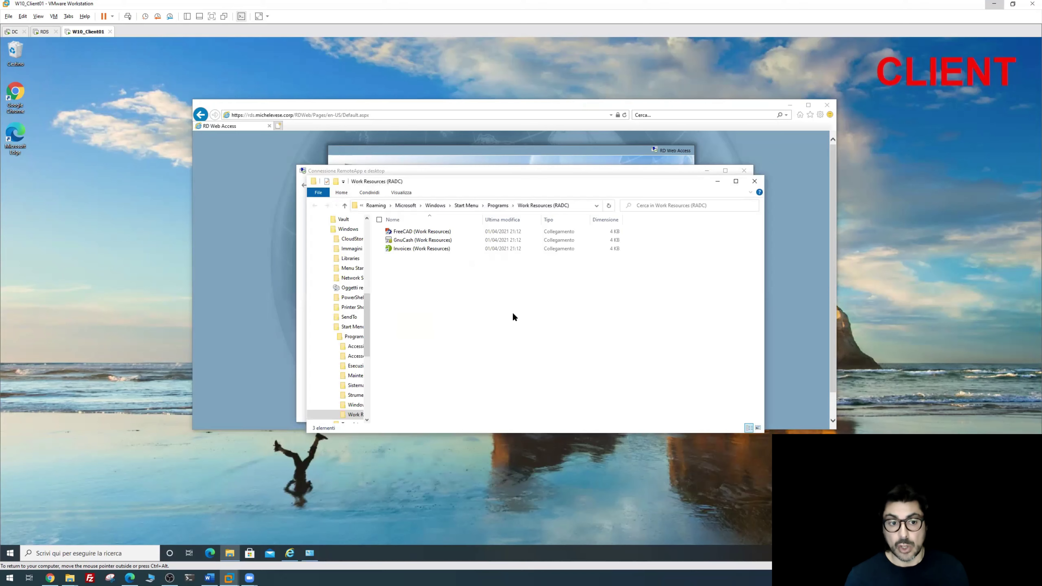
pyautogui.moveTo(510, 314); pyautogui.dragTo(411, 232)
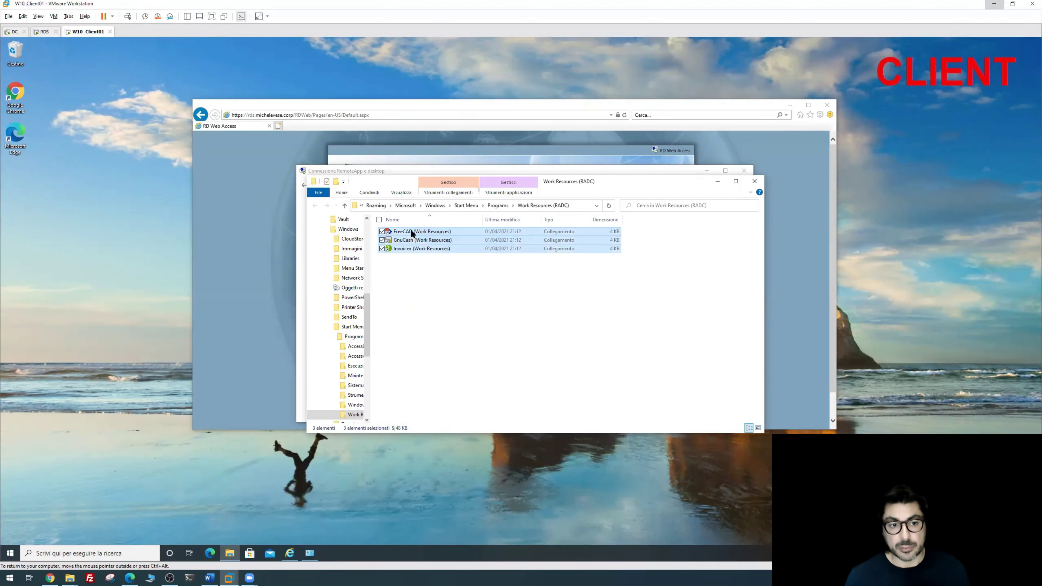
pyautogui.rightClick(98, 226)
pyautogui.click(62, 266)
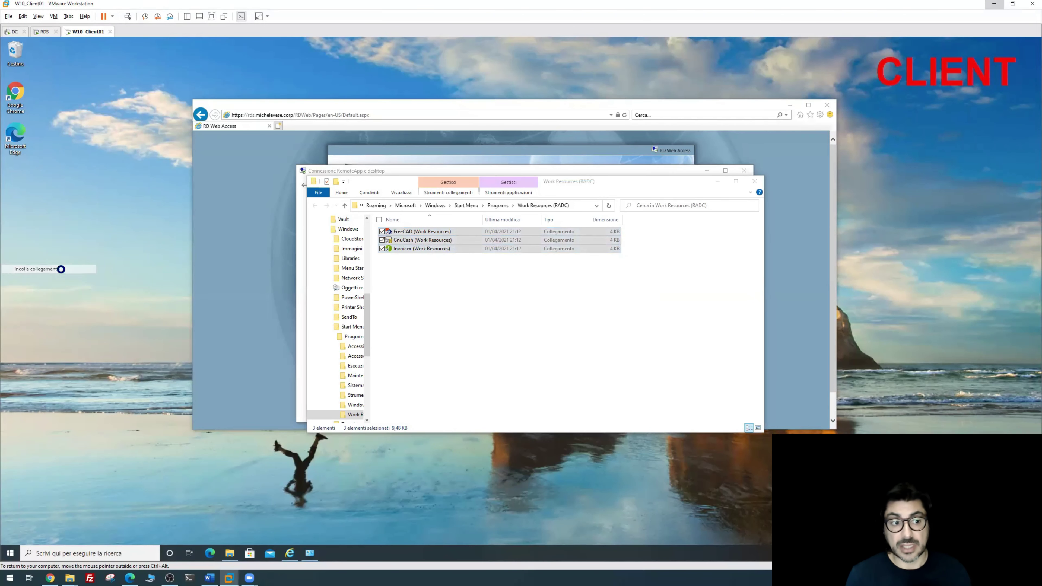
pyautogui.click(754, 182)
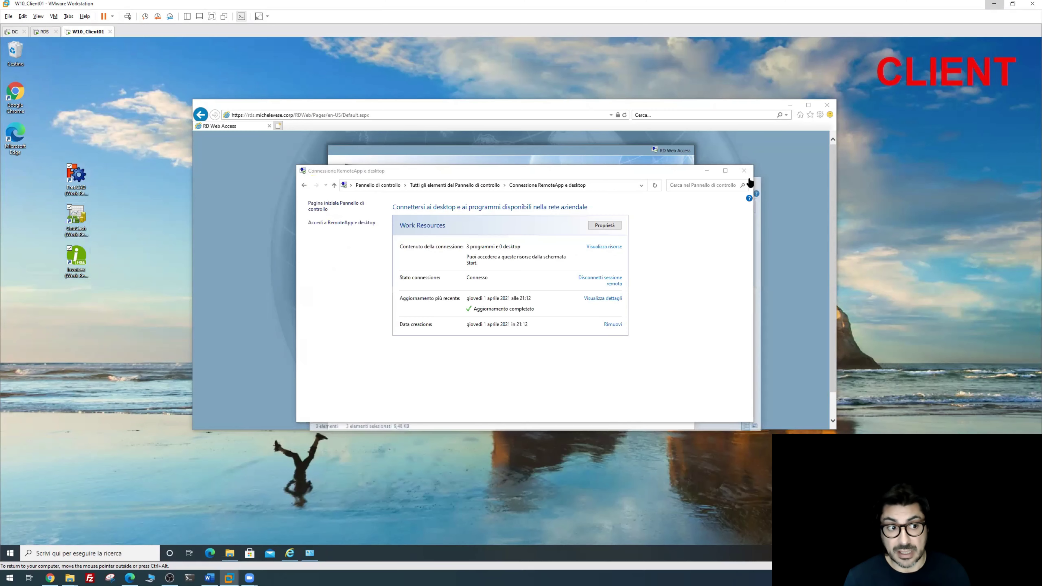
pyautogui.click(745, 171)
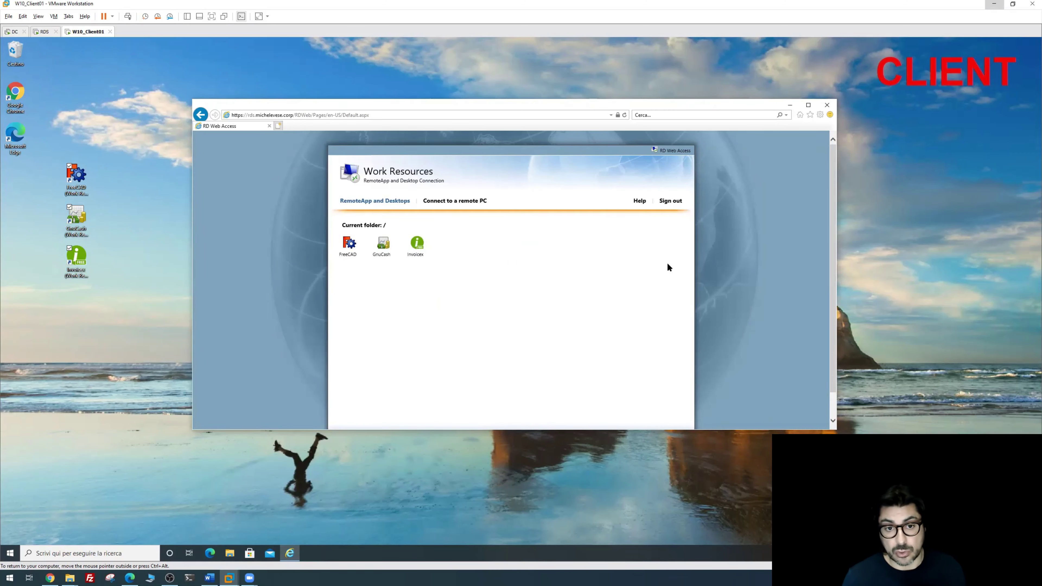
# - Minimize the browser, launch the GnuCash and Invoicex RemoteApp shortcuts from the desktop, and bring up the FreeCAD window beside GnuCash
pyautogui.click(787, 103)
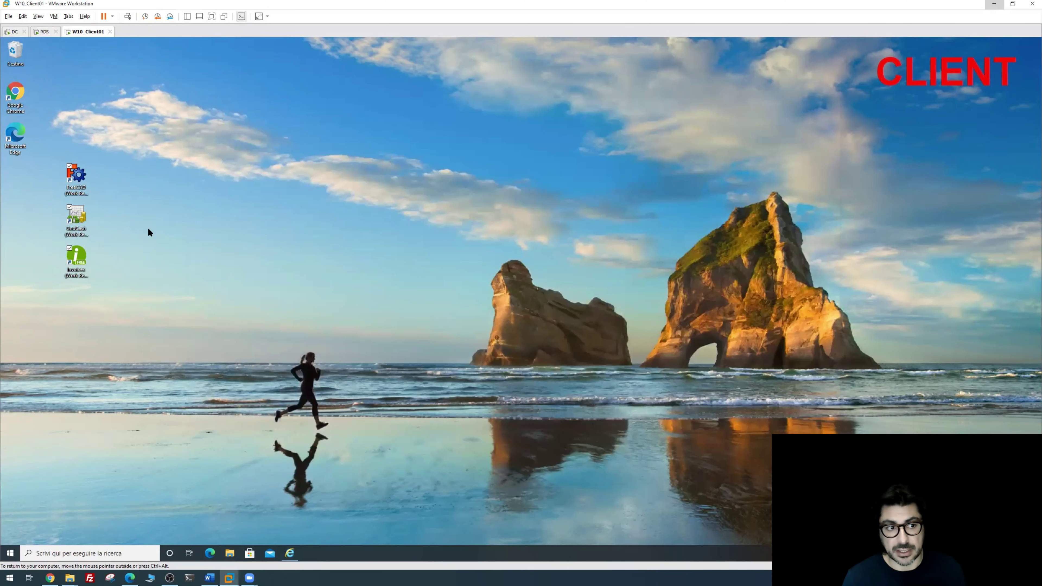
pyautogui.doubleClick(76, 222)
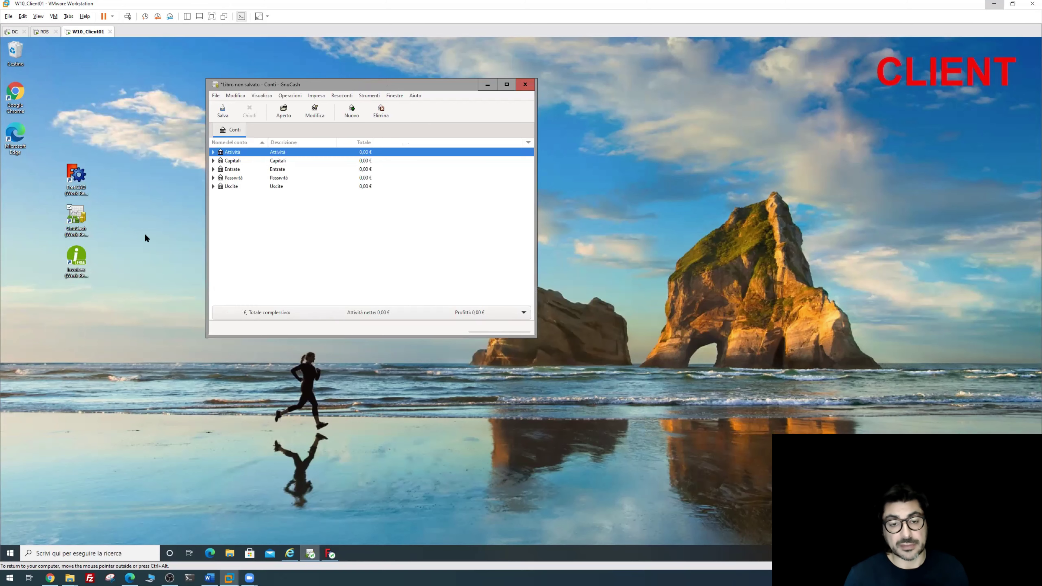
pyautogui.click(331, 558)
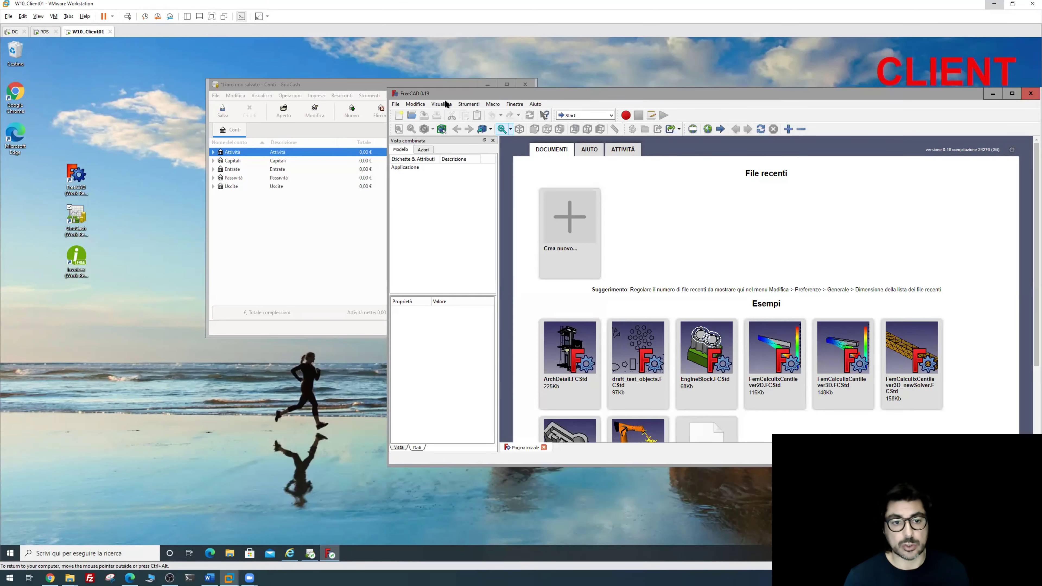
pyautogui.moveTo(583, 106); pyautogui.dragTo(626, 112)
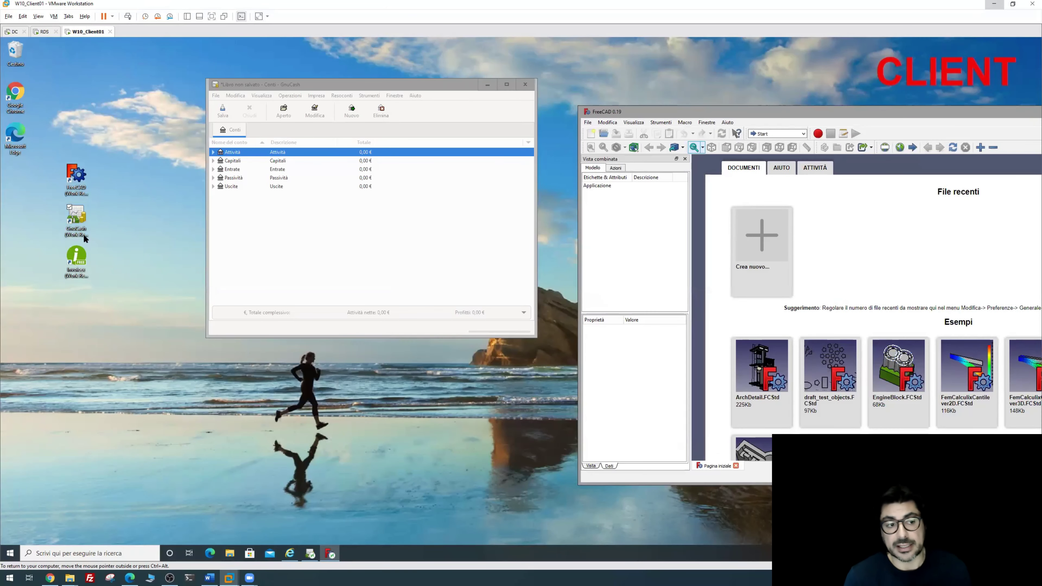
pyautogui.click(78, 262)
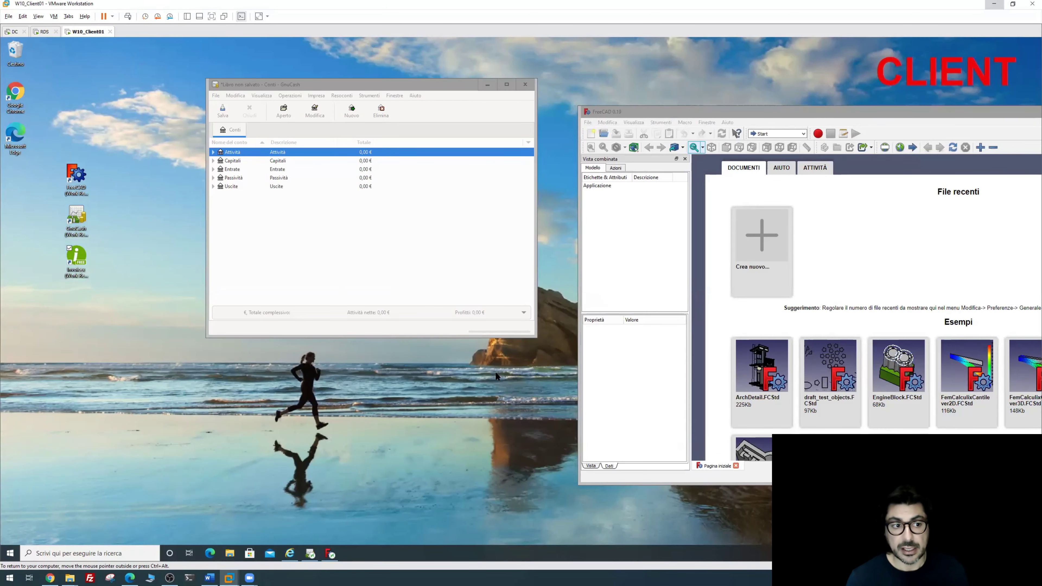